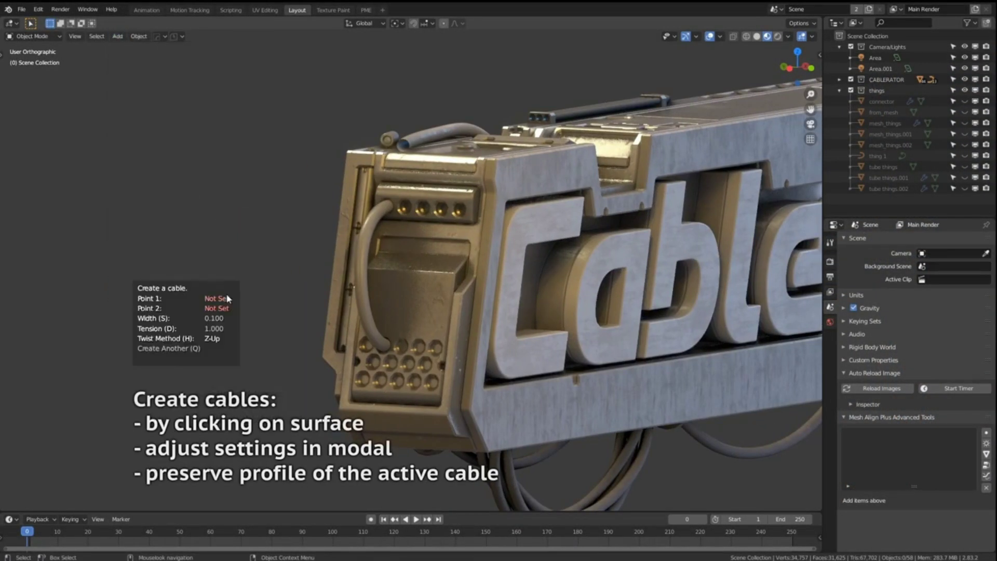
- Draw new cables between surface points on the Cablerator model, including an arc beneath the box
{"action": "left_click", "coordinate": [422, 229]}
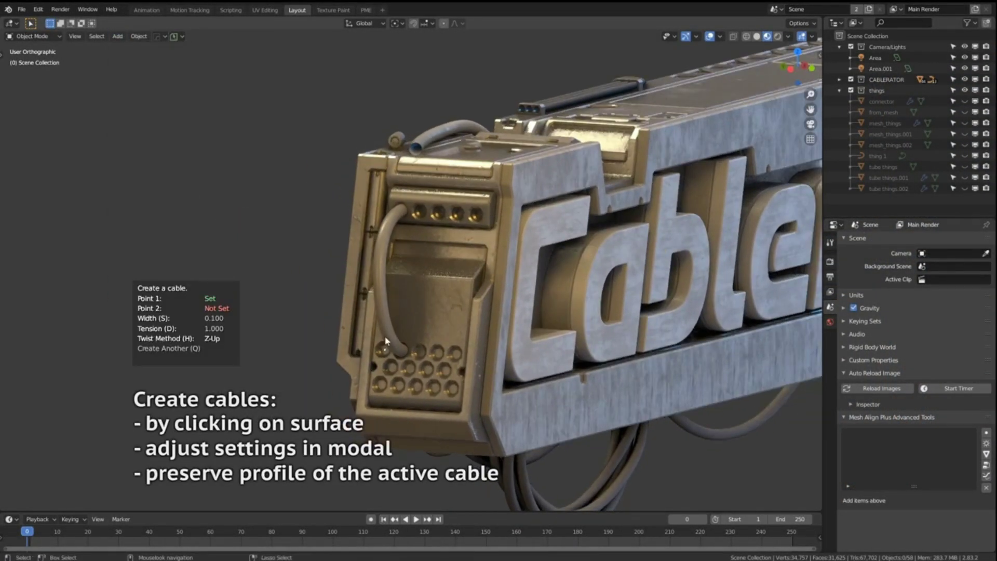
{"action": "left_click", "coordinate": [391, 423]}
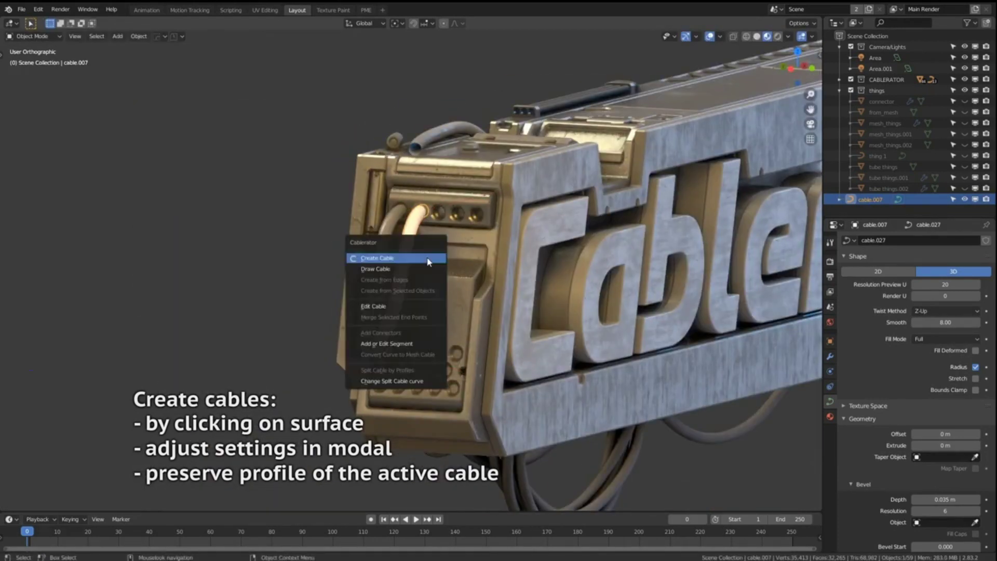
{"action": "left_click", "coordinate": [405, 269]}
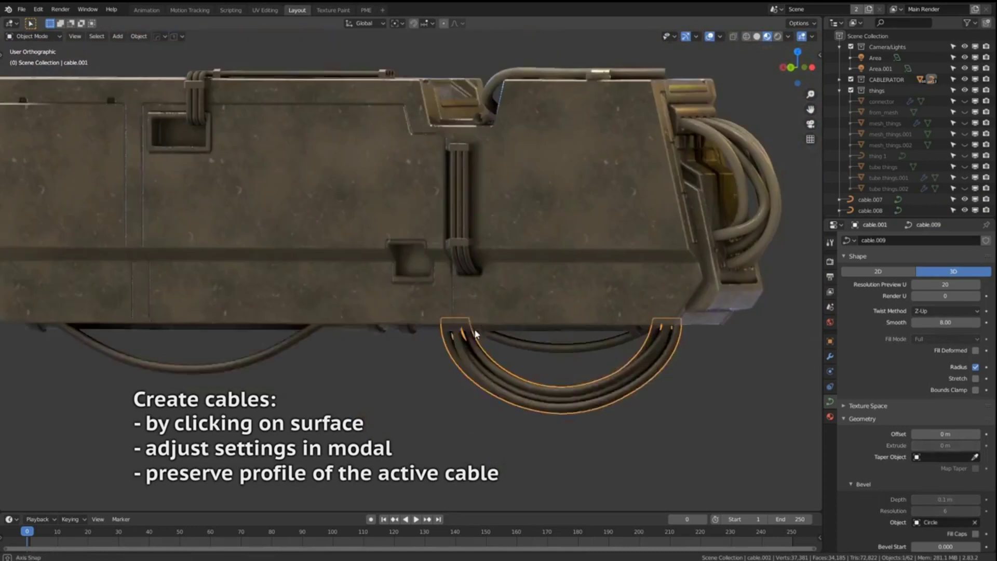
{"action": "left_click", "coordinate": [289, 84]}
{"action": "left_click", "coordinate": [494, 240]}
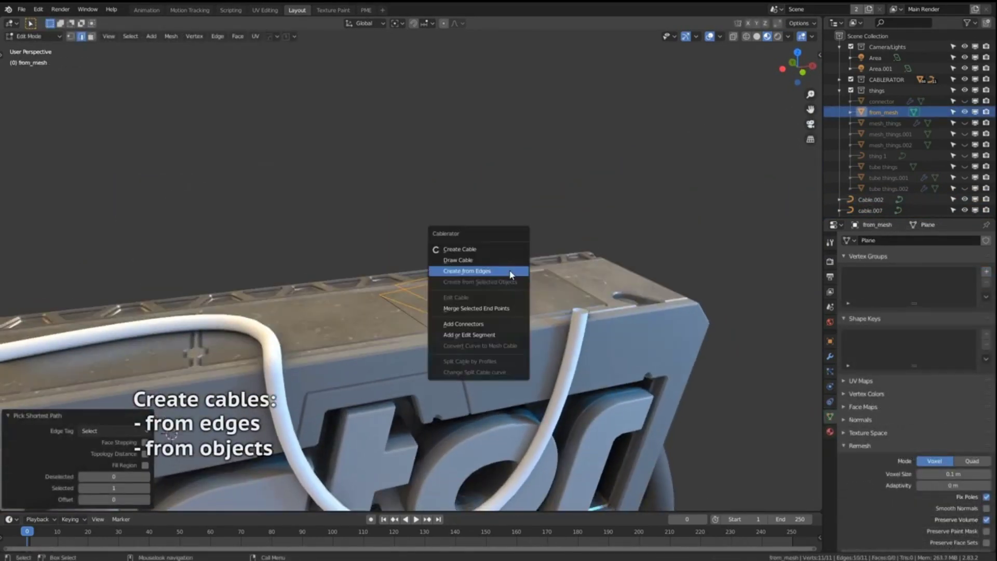
- Build a coiled cable from the from_mesh edges and a cable through the empties across the sign
{"action": "left_click", "coordinate": [513, 274]}
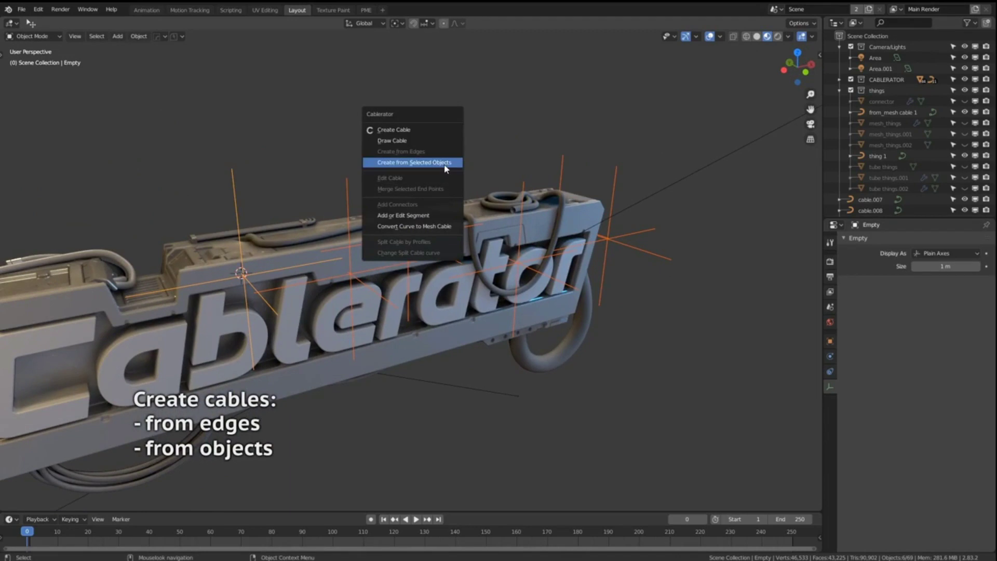
{"action": "left_click", "coordinate": [407, 165]}
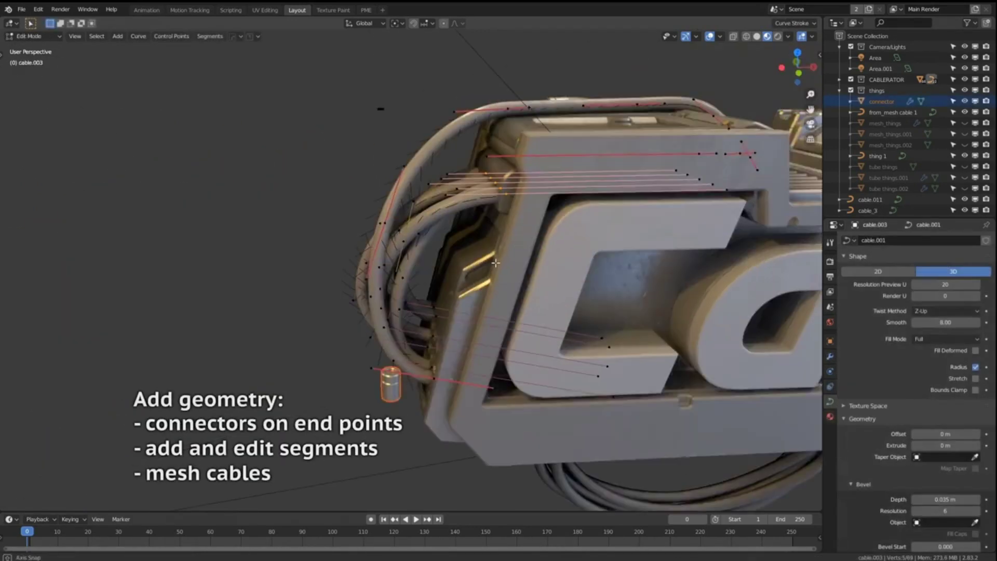
{"action": "middle_click_drag", "start_coordinate": [496, 263], "coordinate": [661, 264]}
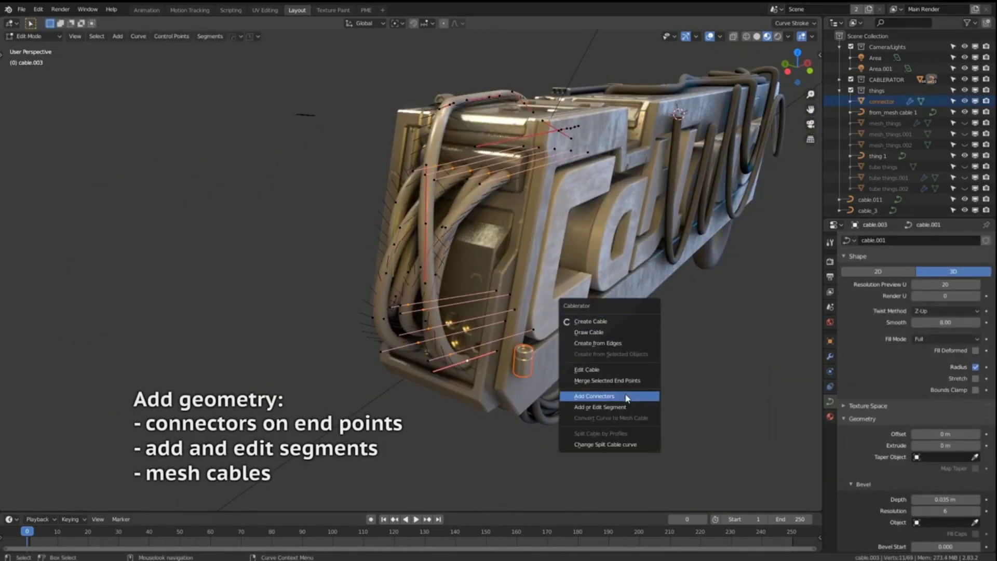
- Add connectors to the cable end points and convert two cable curves into mesh cables
{"action": "left_click", "coordinate": [627, 397]}
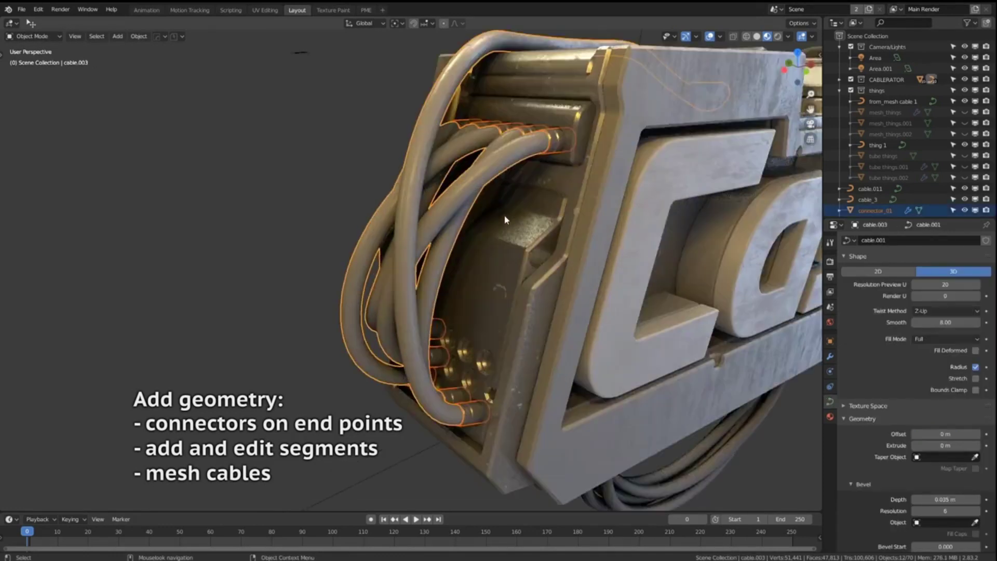
{"action": "middle_click_drag", "start_coordinate": [508, 223], "coordinate": [415, 283]}
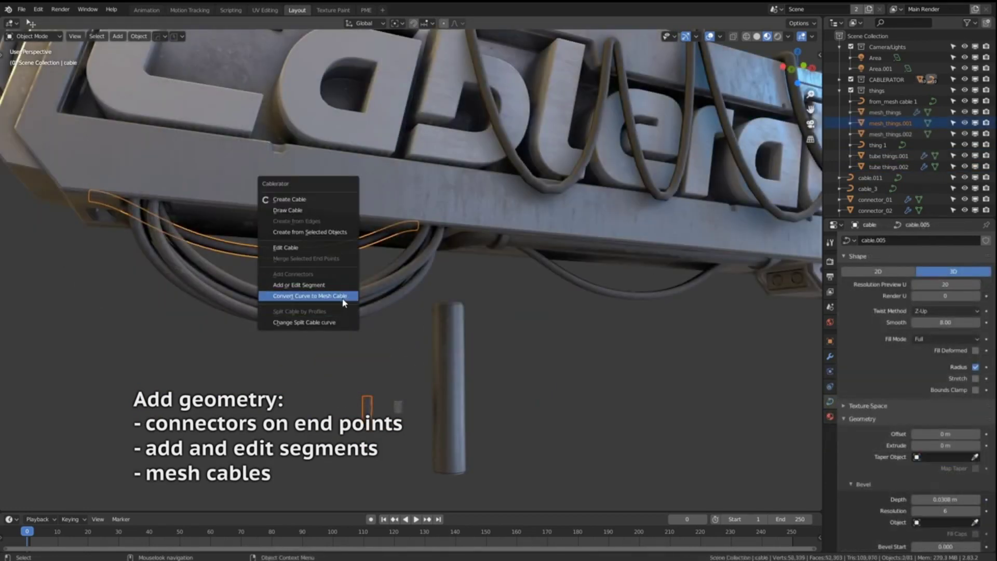
{"action": "left_click", "coordinate": [343, 296]}
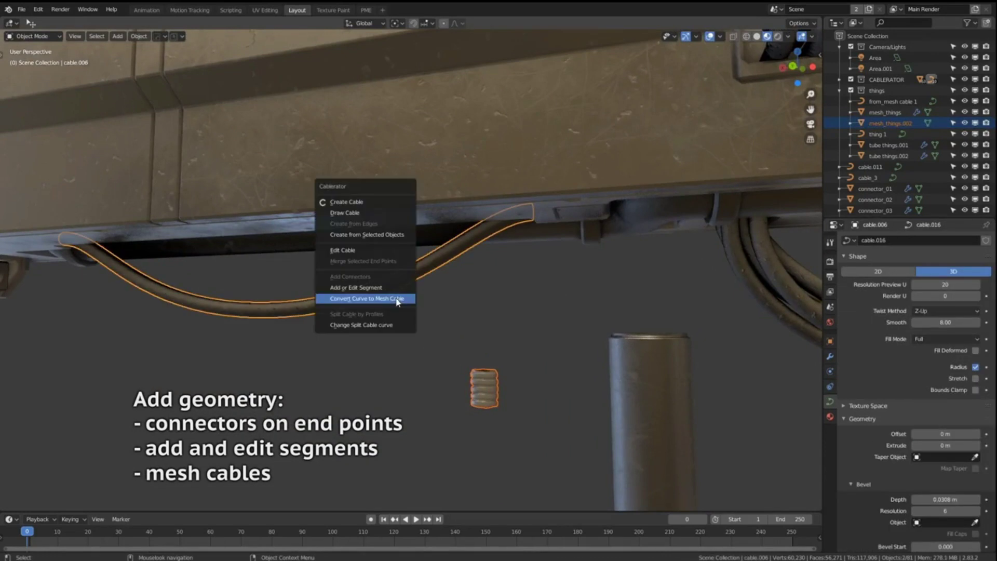
{"action": "left_click", "coordinate": [398, 299]}
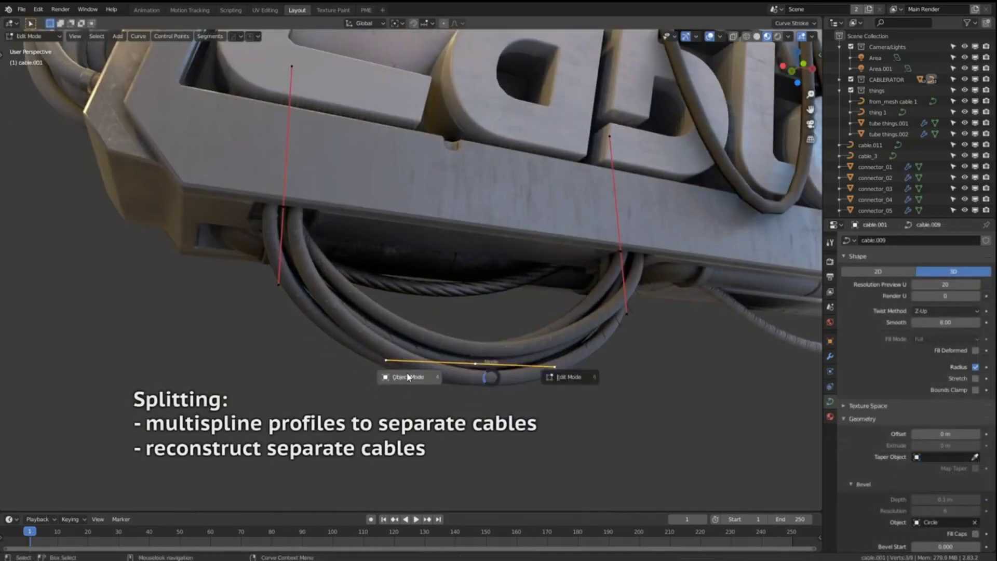
{"action": "left_click", "coordinate": [409, 377]}
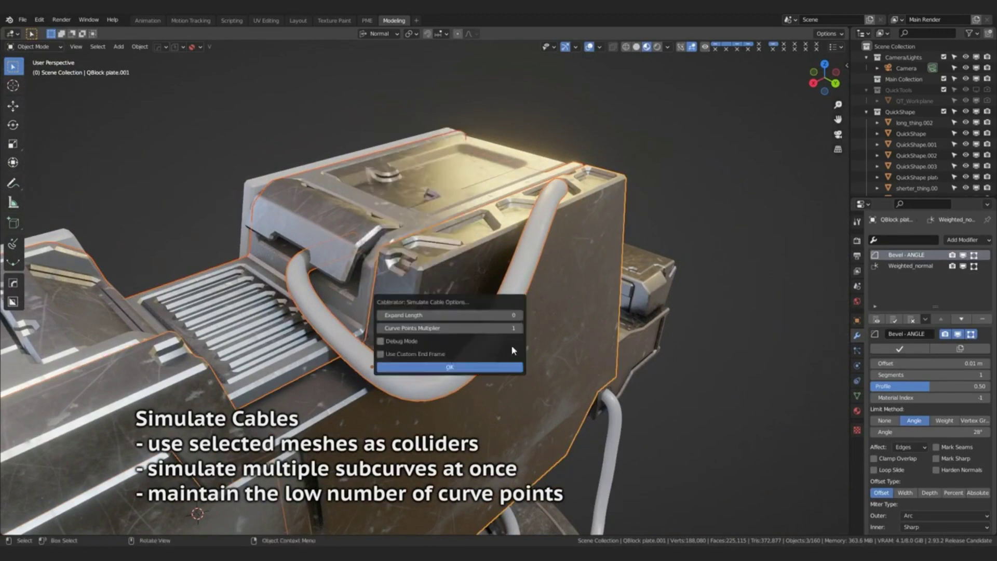
- Run the cable simulation, then simulate cables against the selected machine part as collider
{"action": "left_click", "coordinate": [512, 345]}
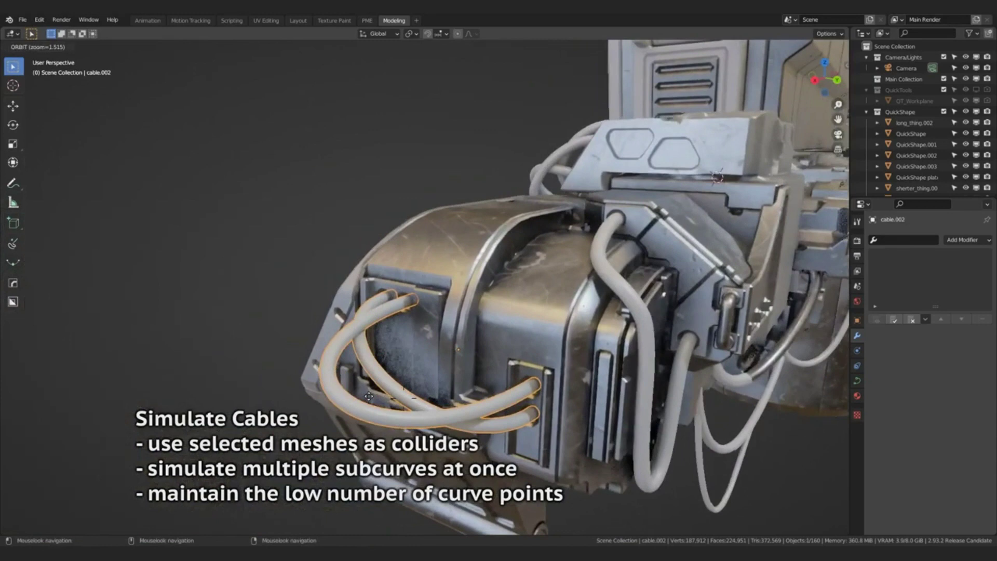
{"action": "left_click", "coordinate": [503, 437]}
{"action": "right_click", "coordinate": [503, 438]}
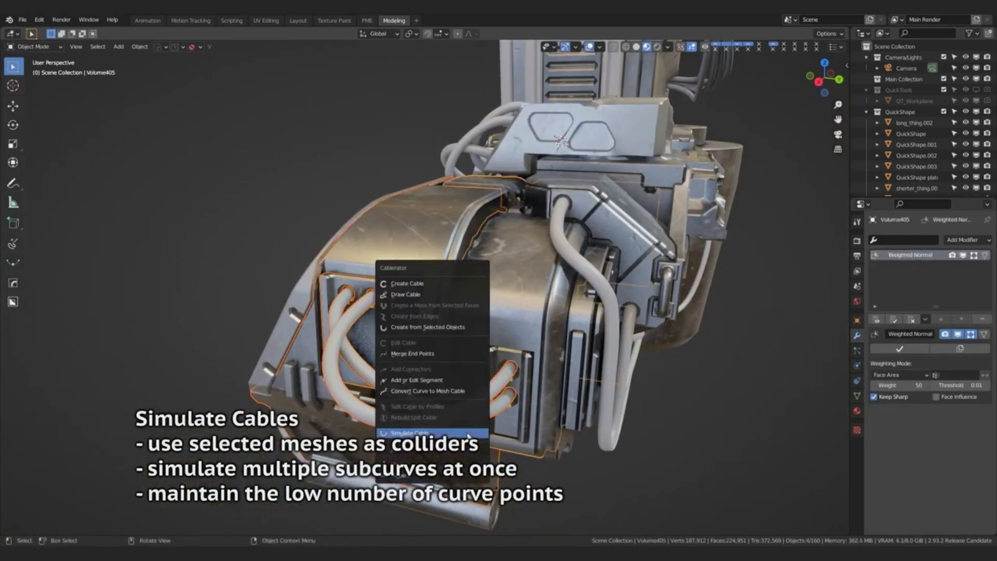
{"action": "left_click", "coordinate": [489, 431]}
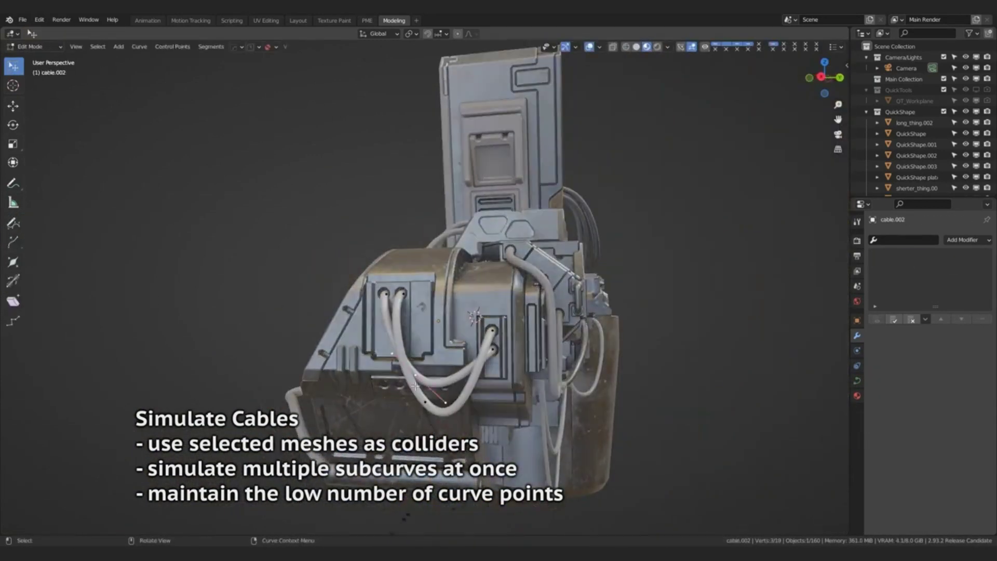
- Rotate the selected cable points around X and run the cable simulation again
{"action": "key", "text": "r"}
{"action": "key", "text": "x"}
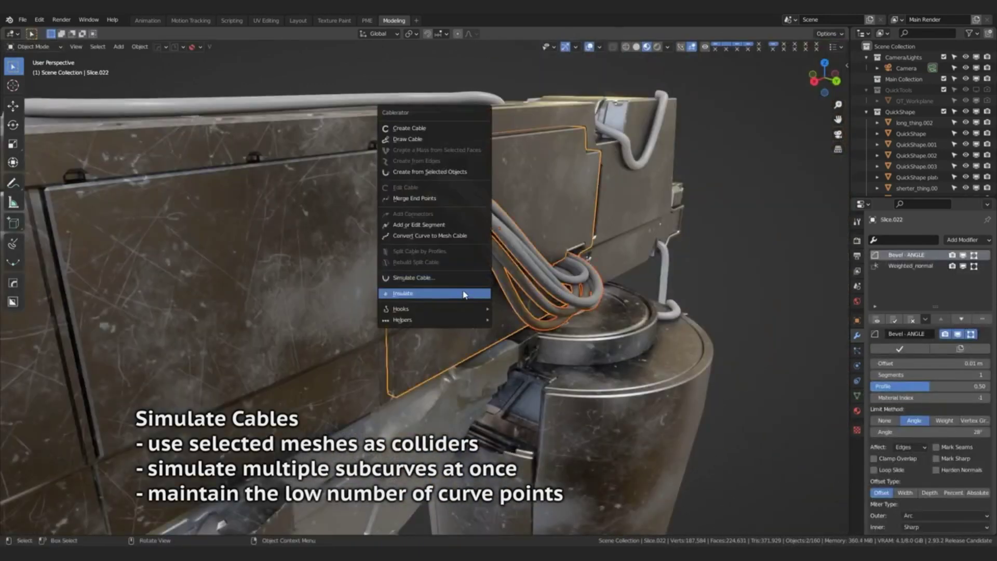
{"action": "left_click", "coordinate": [463, 354]}
{"action": "key", "text": "Return"}
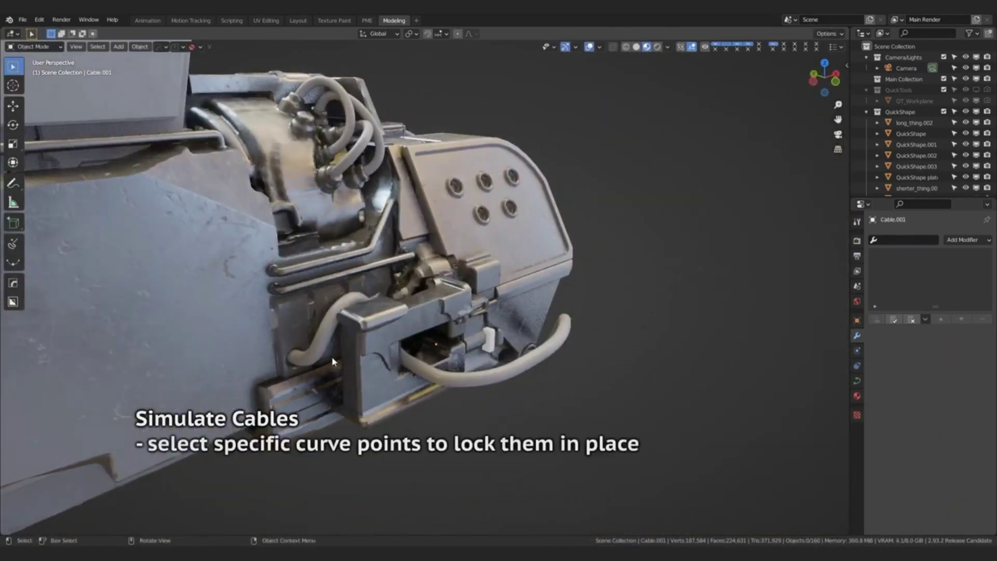
- Simulate the cable with the chosen curve points held fixed
{"action": "right_click", "coordinate": [423, 363]}
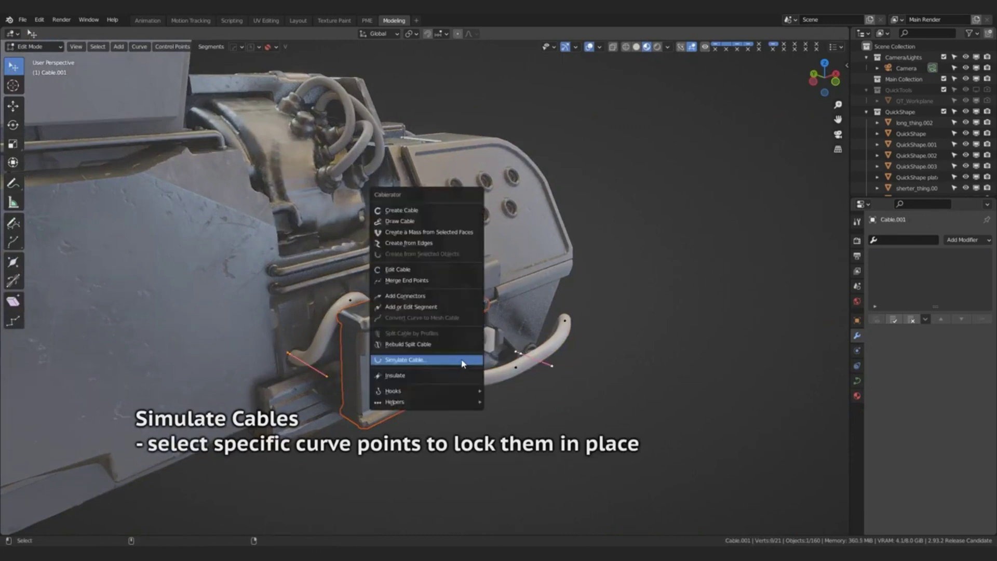
{"action": "left_click", "coordinate": [422, 363]}
{"action": "left_click", "coordinate": [471, 430]}
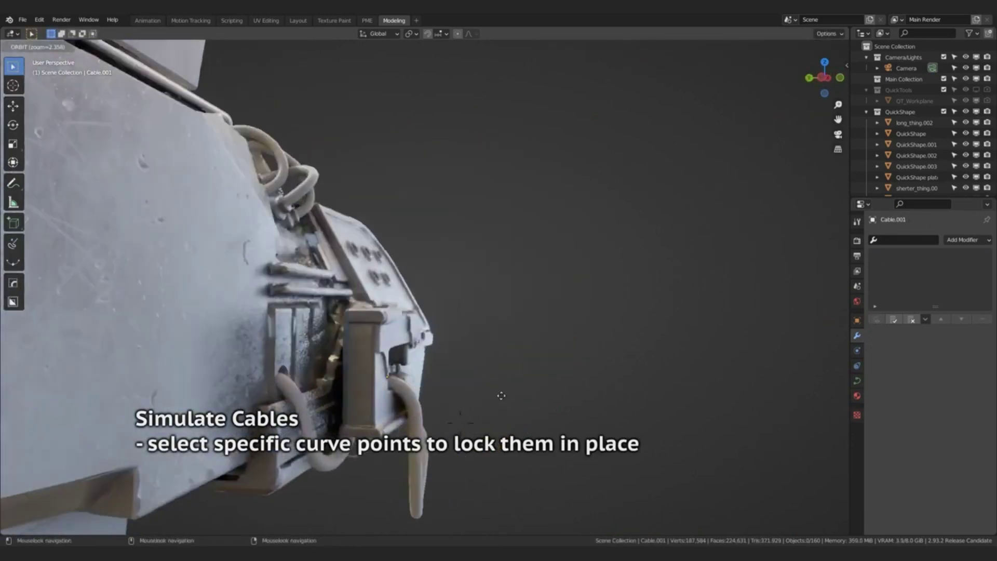
{"action": "middle_click_drag", "start_coordinate": [431, 414], "coordinate": [450, 436]}
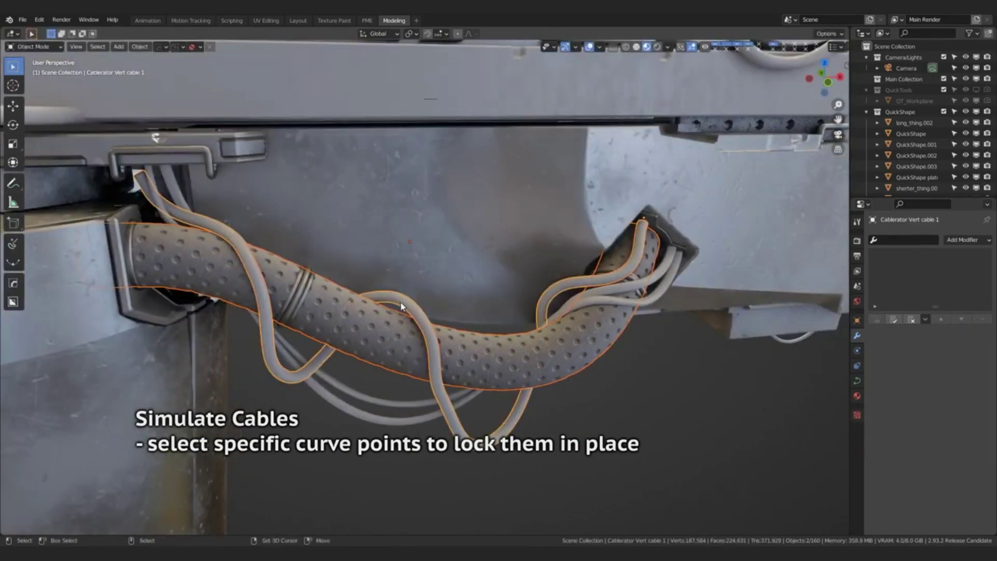
- Simulate the hose cables so they settle around the dotted hose
{"action": "right_click", "coordinate": [502, 283]}
{"action": "left_click", "coordinate": [501, 283]}
{"action": "left_click", "coordinate": [505, 356]}
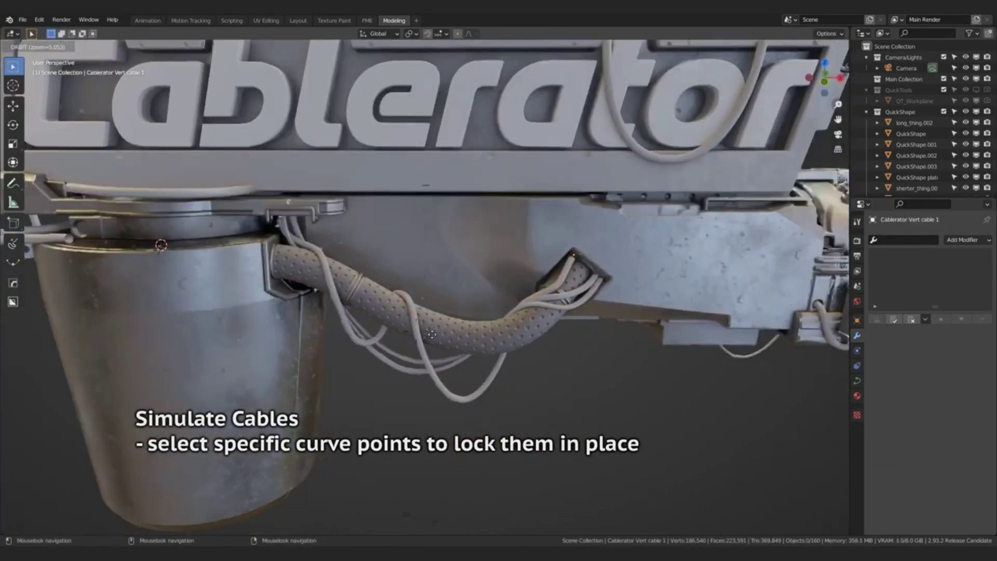
{"action": "middle_click_drag", "start_coordinate": [480, 376], "coordinate": [489, 382]}
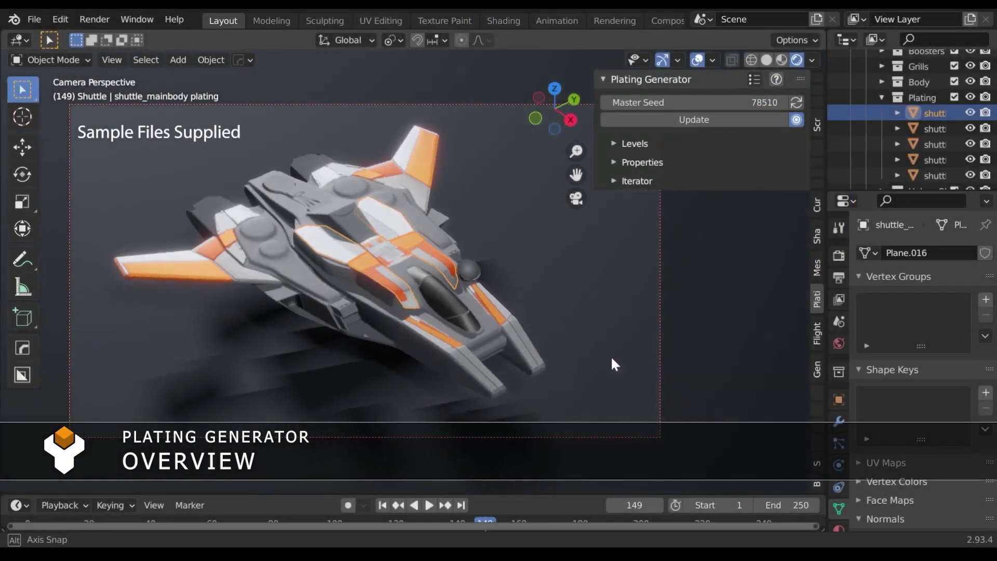
- Randomize the Master Seed on the shuttle plating and on the side prong plating
{"action": "left_click", "coordinate": [798, 100]}
{"action": "left_click", "coordinate": [798, 101]}
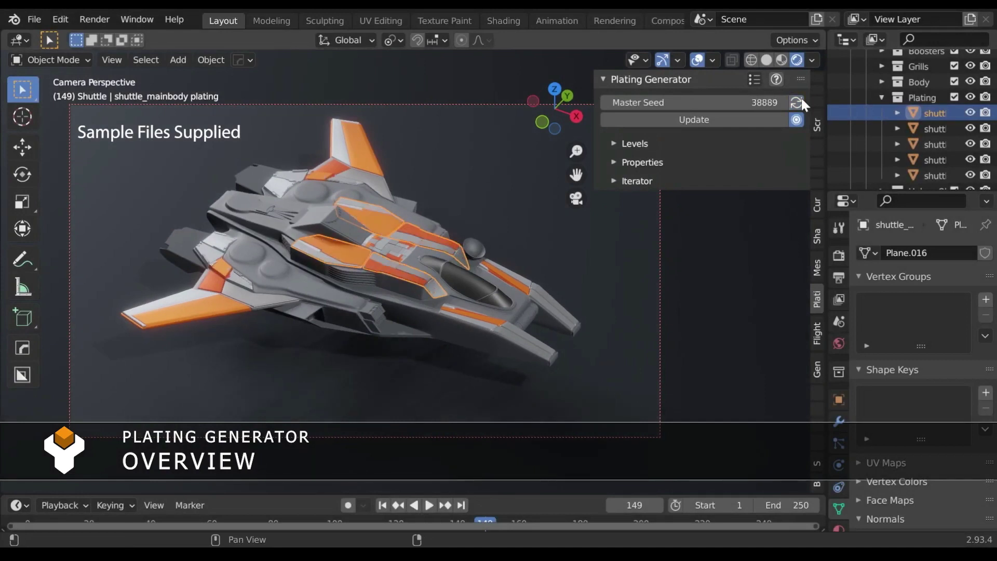
{"action": "left_click", "coordinate": [798, 101]}
{"action": "left_click", "coordinate": [546, 287]}
{"action": "left_click", "coordinate": [793, 102]}
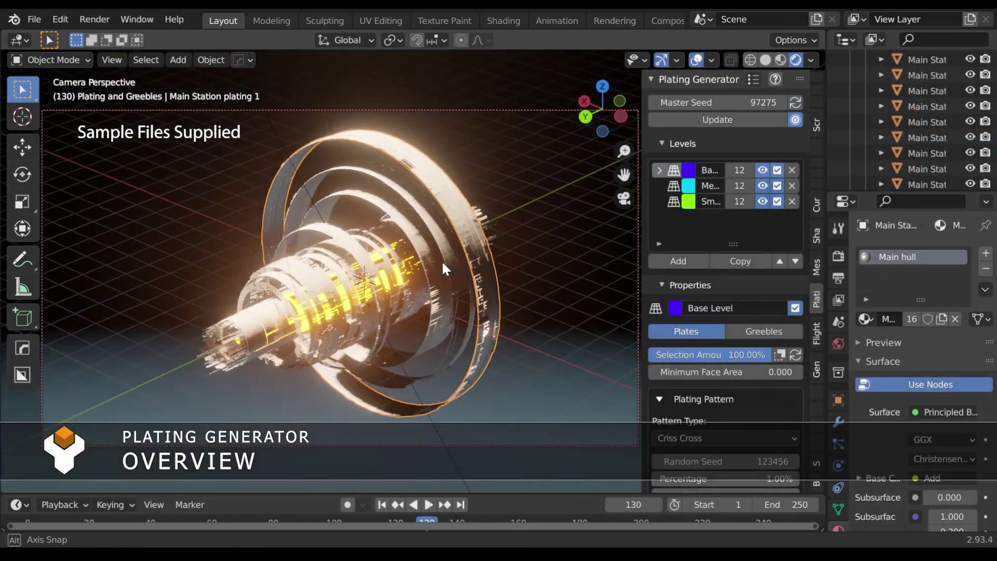
- Reroll the Master Seed of the station plating and the ship's white back plating
{"action": "middle_click_drag", "start_coordinate": [442, 260], "coordinate": [440, 263]}
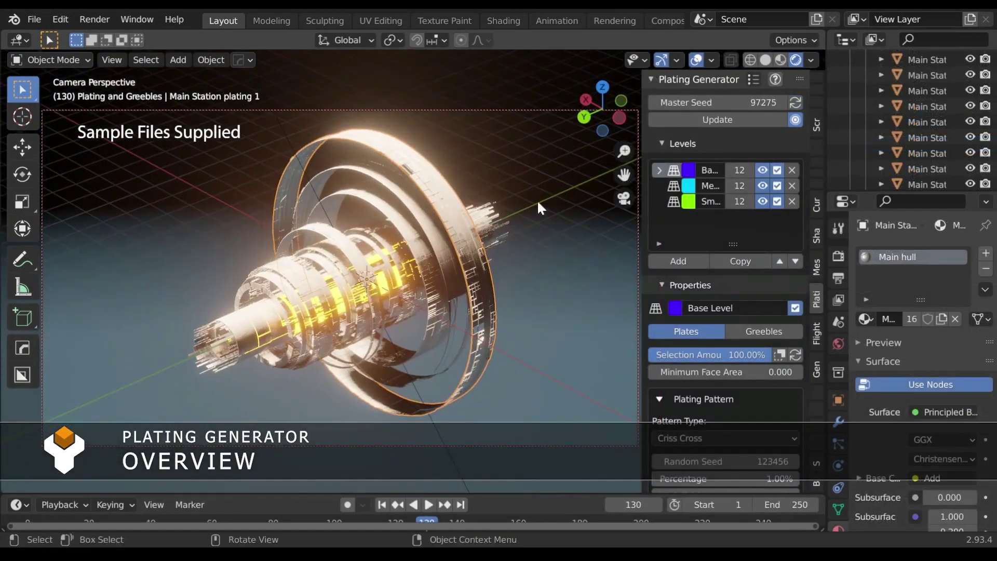
{"action": "left_click", "coordinate": [796, 101]}
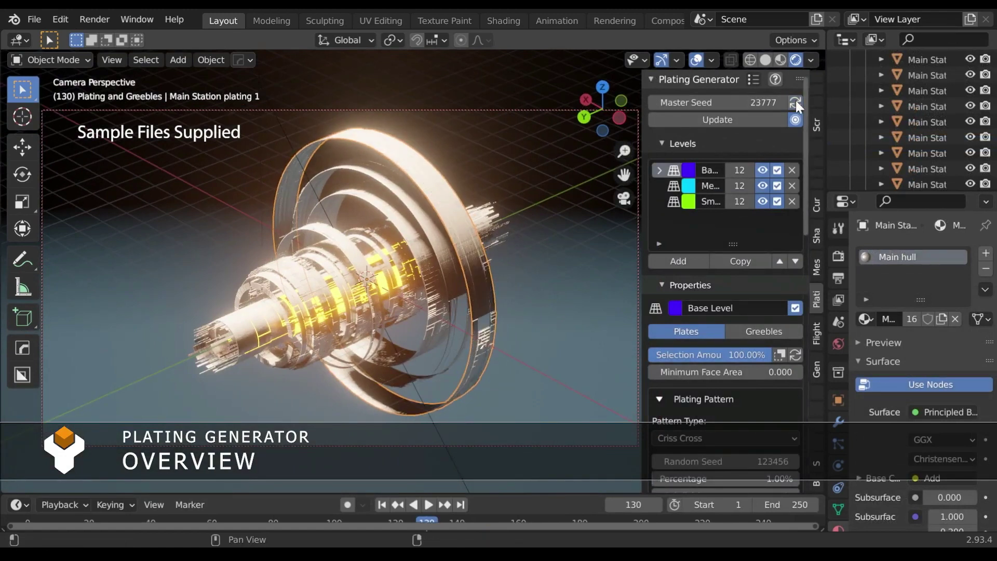
{"action": "left_click", "coordinate": [796, 101]}
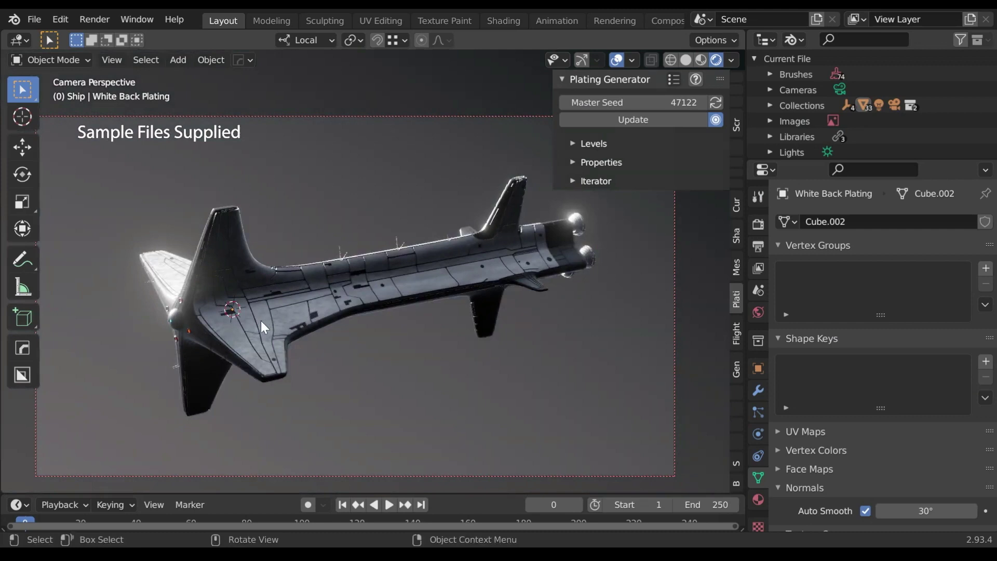
{"action": "left_click", "coordinate": [261, 320]}
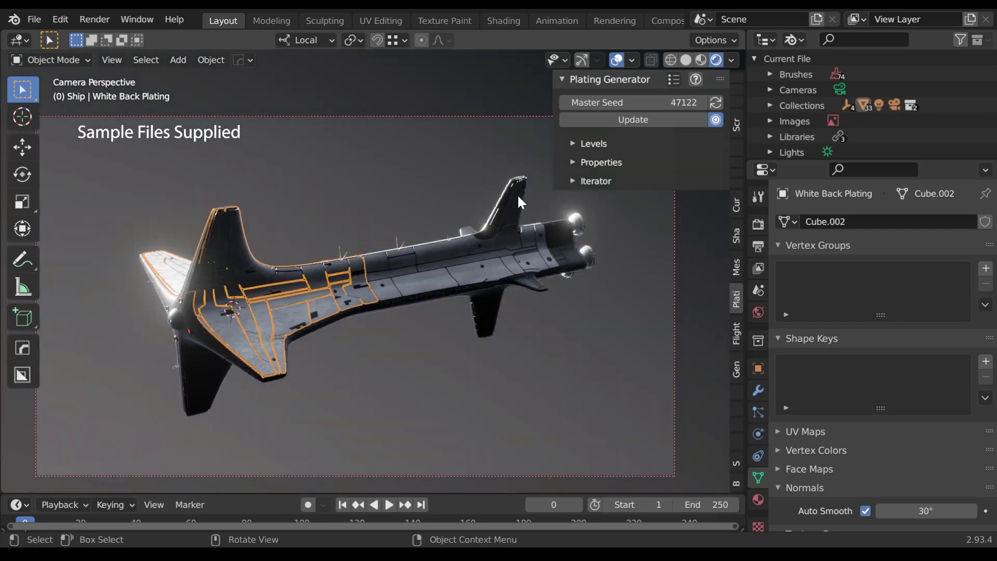
{"action": "left_click", "coordinate": [716, 102]}
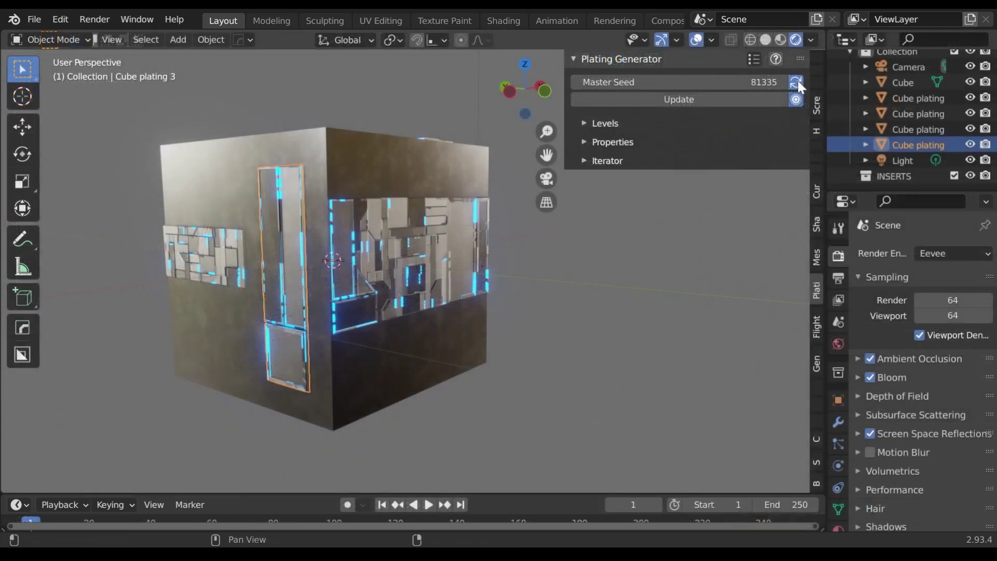
- Reroll the cube plating's Master Seed three times for new panel layouts
{"action": "left_click", "coordinate": [796, 81]}
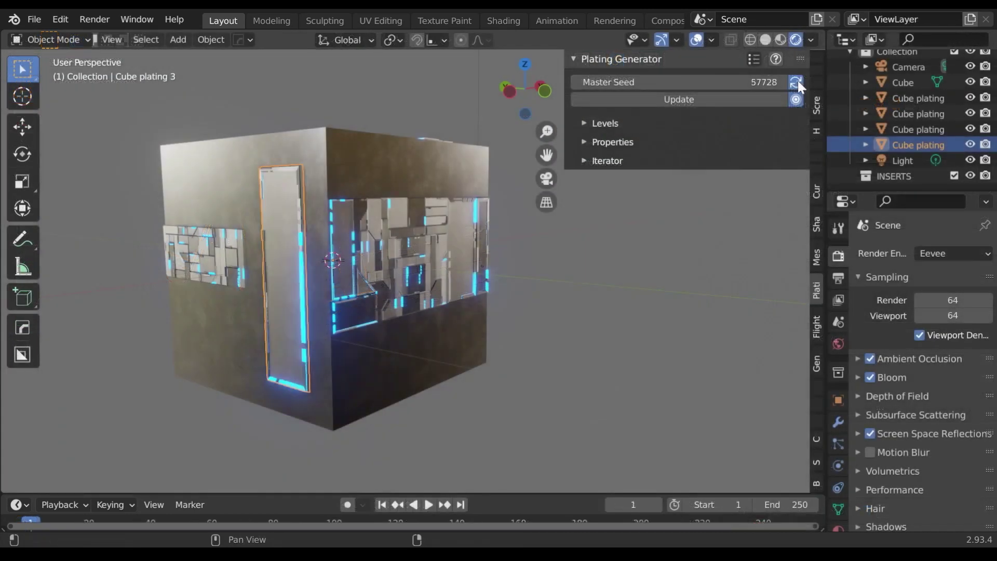
{"action": "left_click", "coordinate": [797, 82]}
{"action": "left_click", "coordinate": [797, 82]}
- Set Plates Max Height to 1 for the plating on the cube's right face
{"action": "left_click", "coordinate": [450, 282]}
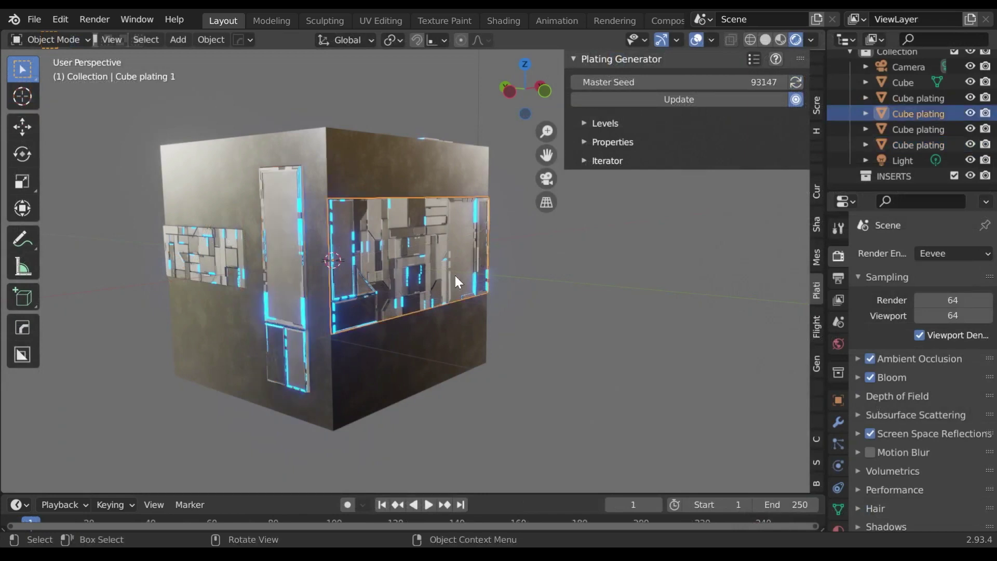
{"action": "left_click", "coordinate": [581, 142]}
{"action": "scroll", "coordinate": [709, 389], "scroll_direction": "down", "scroll_amount": 3}
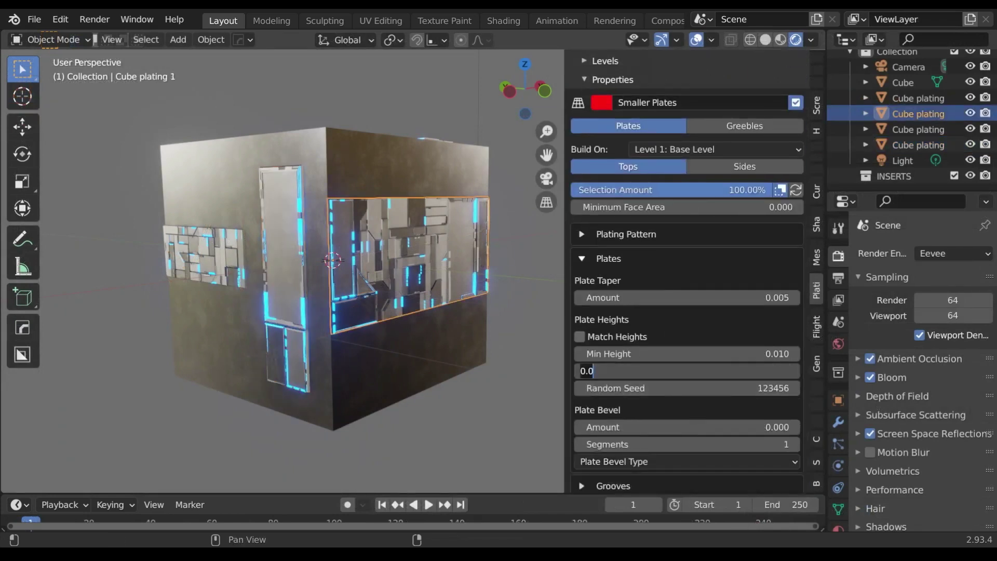
{"action": "key", "text": "Return"}
{"action": "middle_click_drag", "start_coordinate": [410, 241], "coordinate": [332, 290]}
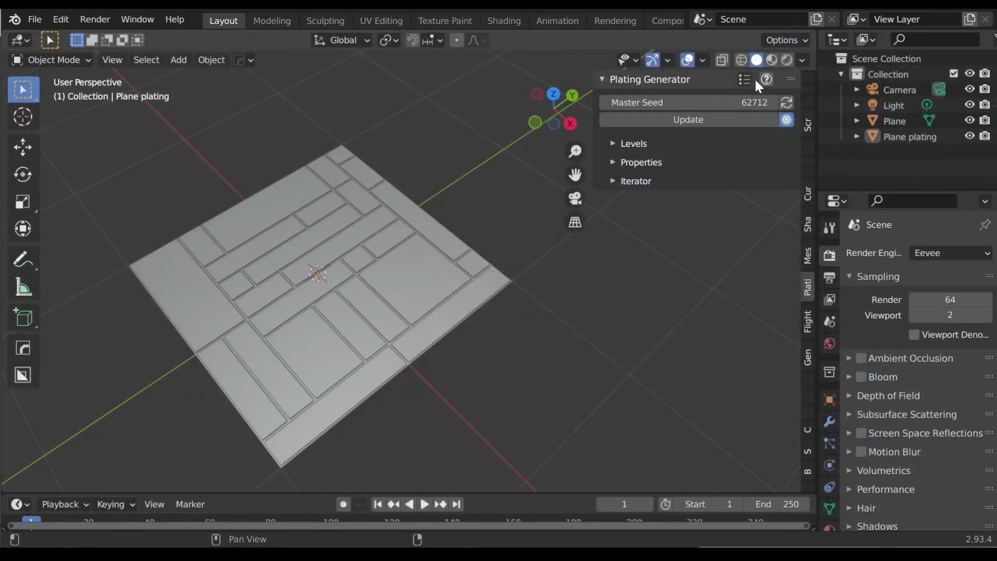
{"action": "left_click", "coordinate": [750, 80]}
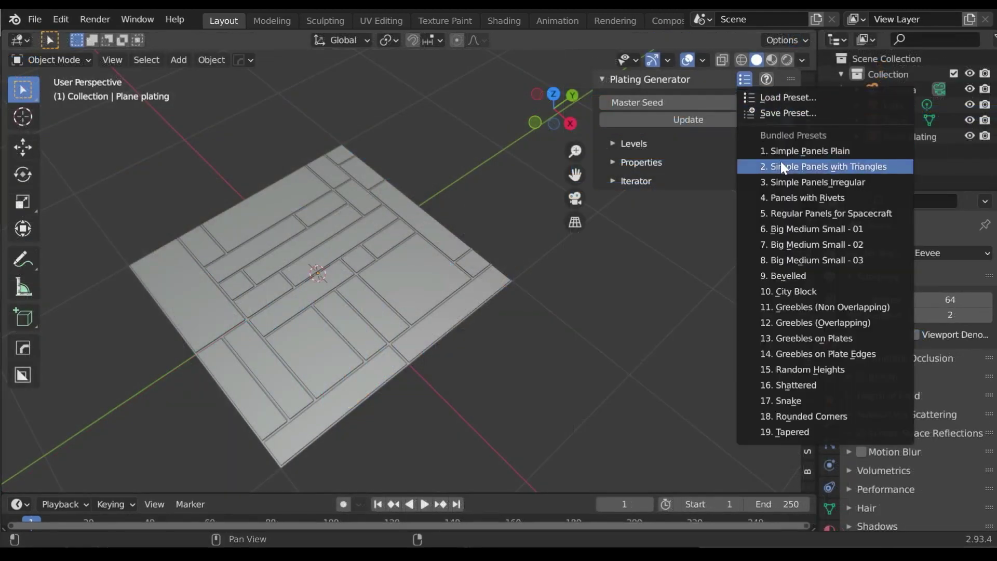
- Apply Simple Panels with Triangles, Irregular, Panels with Rivets, Big Medium Small - 03, then City Block presets
{"action": "left_click", "coordinate": [781, 165]}
{"action": "left_click", "coordinate": [746, 83]}
{"action": "left_click", "coordinate": [782, 182]}
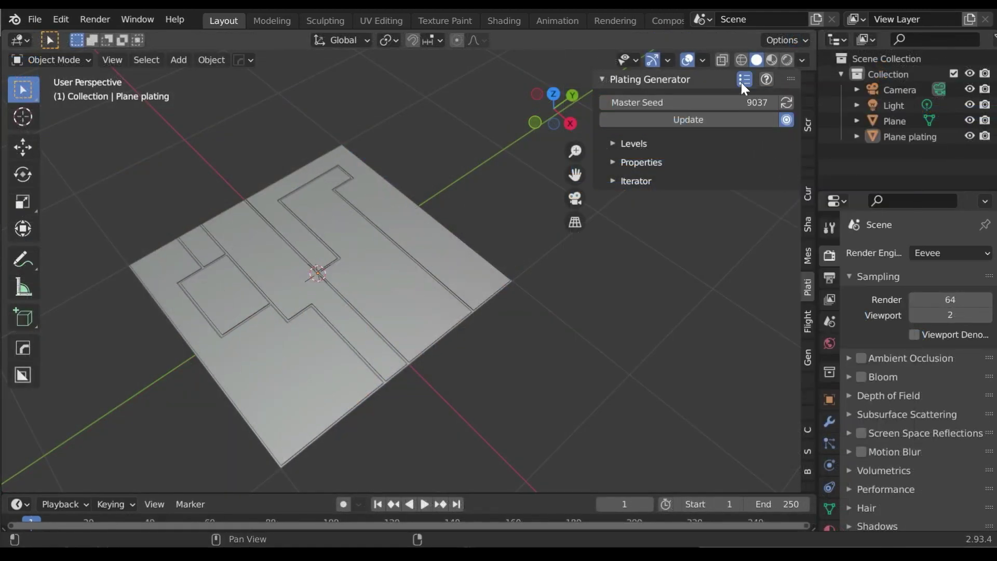
{"action": "left_click", "coordinate": [743, 80]}
{"action": "left_click", "coordinate": [788, 199]}
{"action": "left_click", "coordinate": [742, 80]}
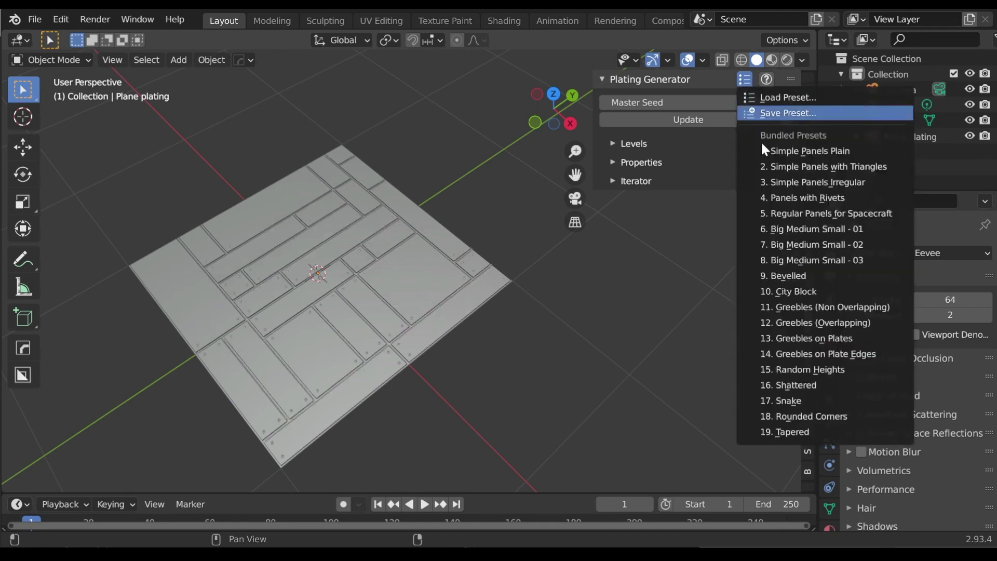
{"action": "left_click", "coordinate": [784, 258]}
{"action": "left_click", "coordinate": [740, 80]}
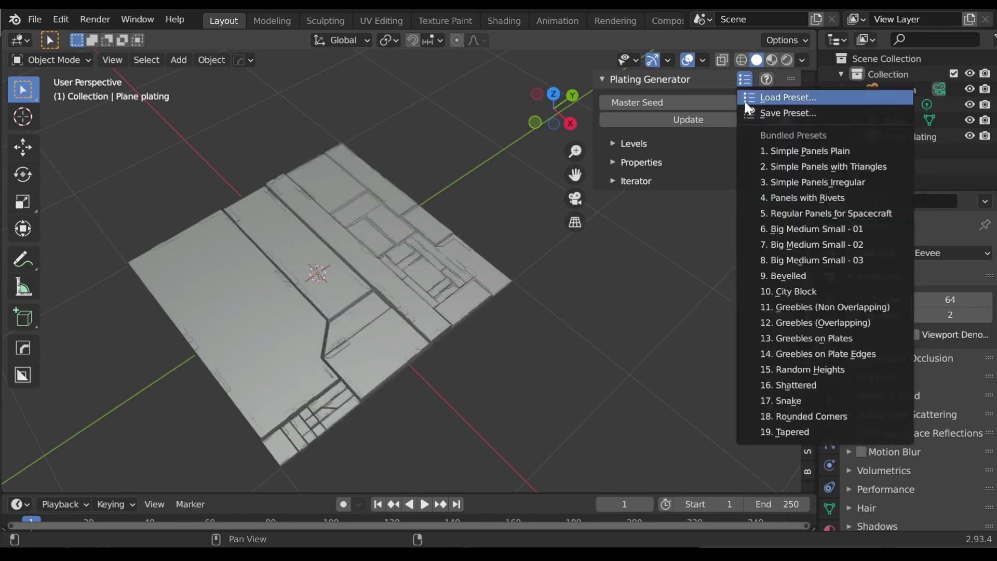
{"action": "left_click", "coordinate": [791, 291]}
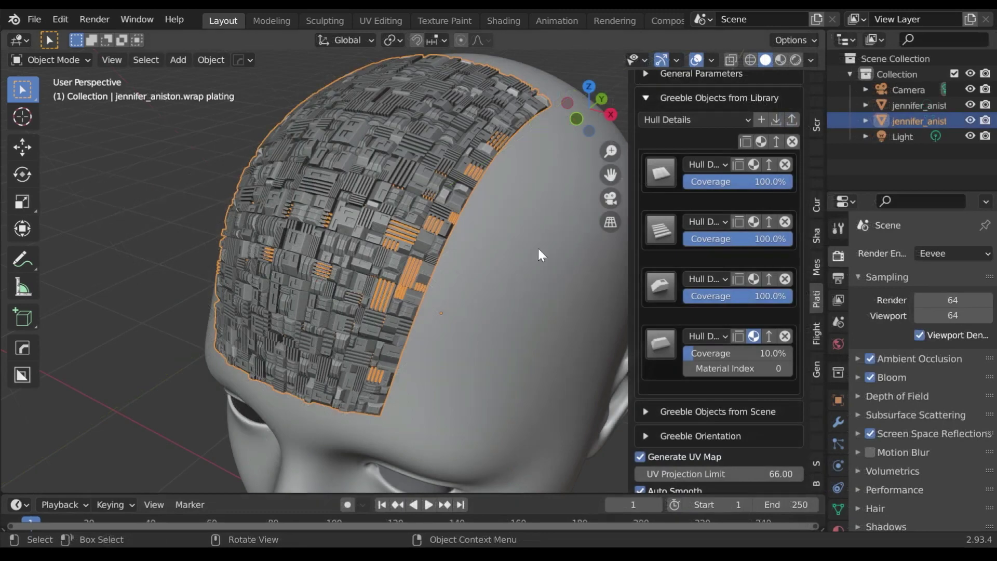
- Replace the first Hull Details greeble with a different shape from the library grid
{"action": "left_click", "coordinate": [661, 172]}
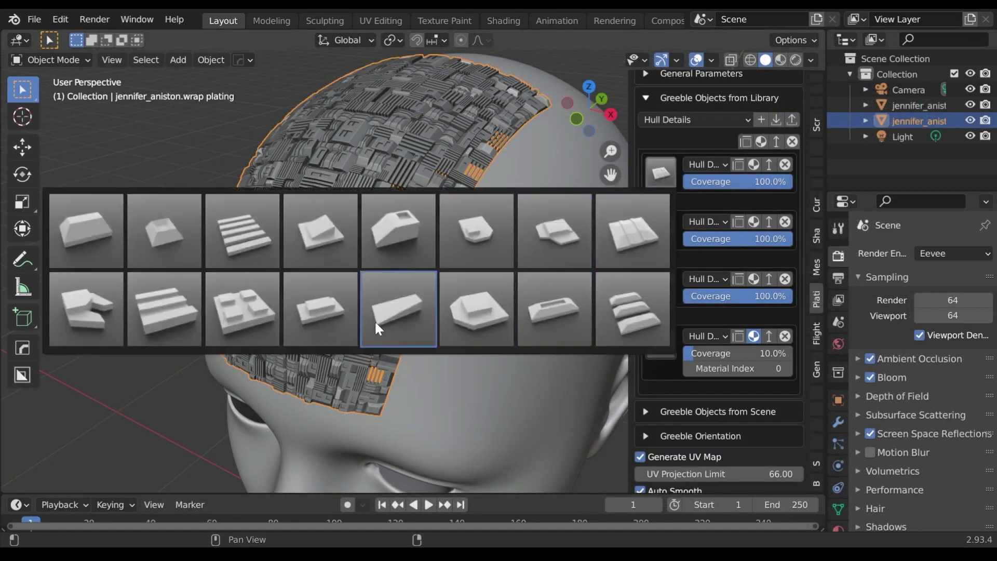
{"action": "left_click", "coordinate": [249, 320]}
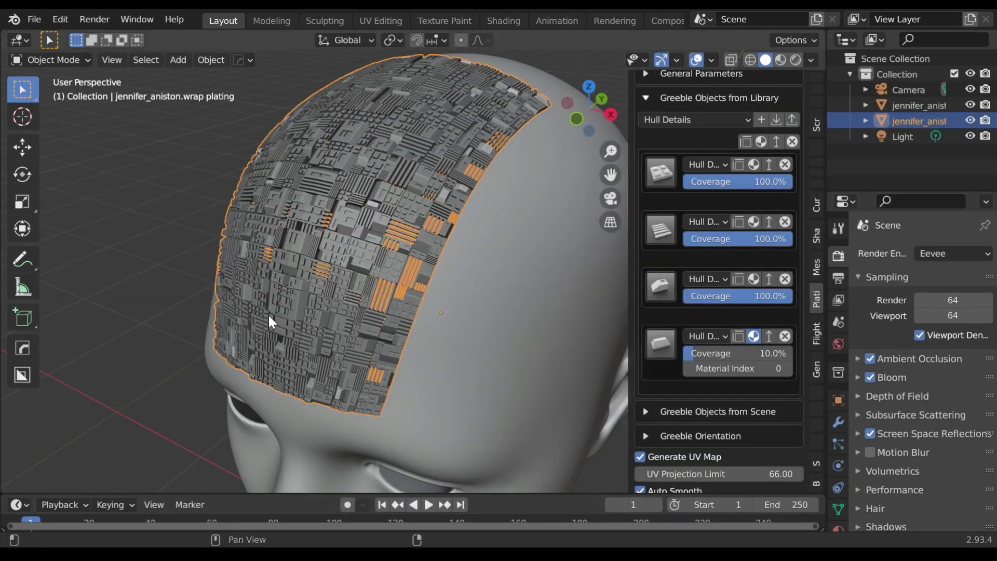
{"action": "scroll", "coordinate": [733, 189], "scroll_direction": "up", "scroll_amount": 4}
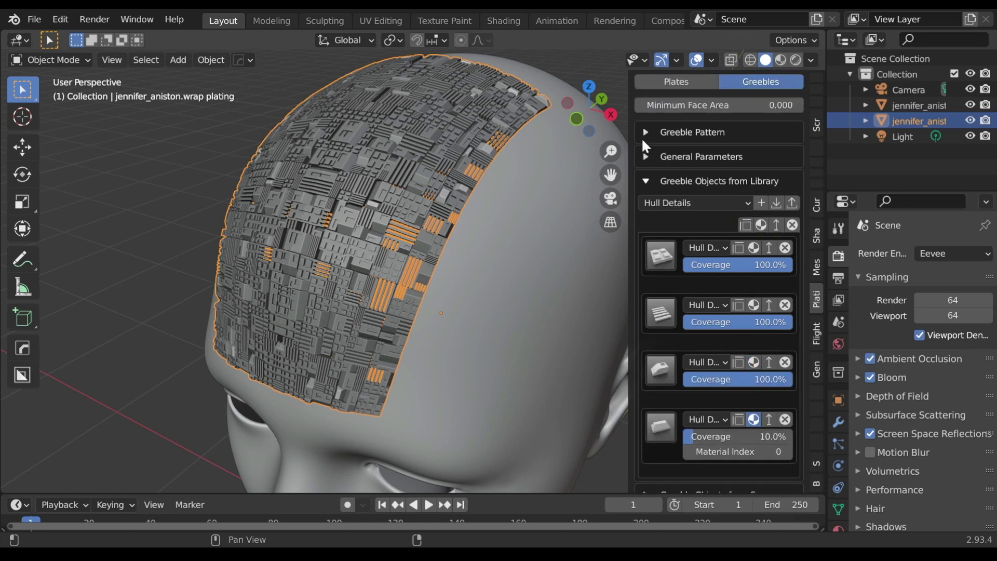
- Expand Greeble Pattern, preview in Rendered shading, and change the fourth greeble's Material Index
{"action": "left_click", "coordinate": [646, 132]}
{"action": "left_click", "coordinate": [796, 59]}
{"action": "middle_click_drag", "start_coordinate": [519, 156], "coordinate": [568, 210]}
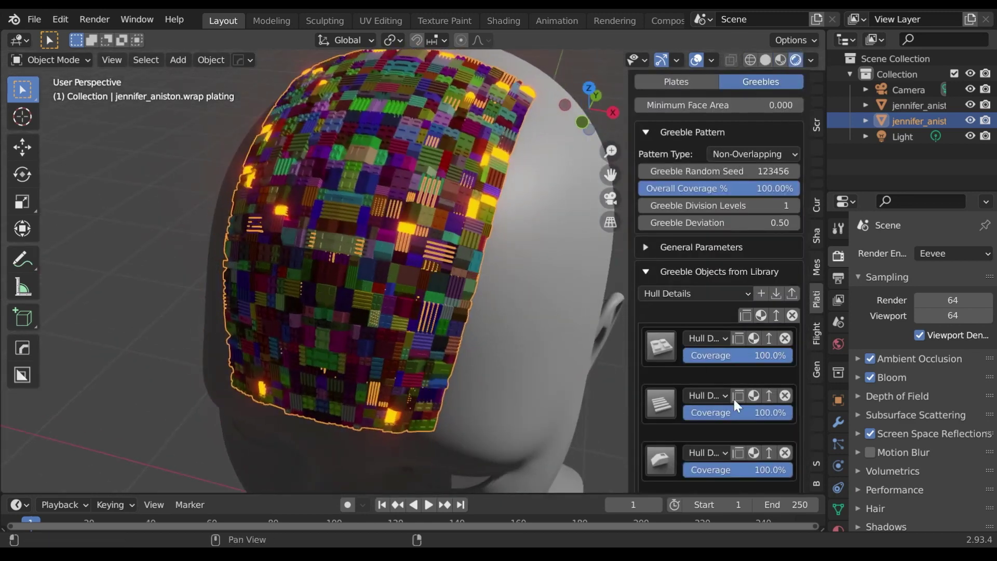
{"action": "scroll", "coordinate": [733, 397], "scroll_direction": "down", "scroll_amount": 6}
{"action": "left_click", "coordinate": [792, 413]}
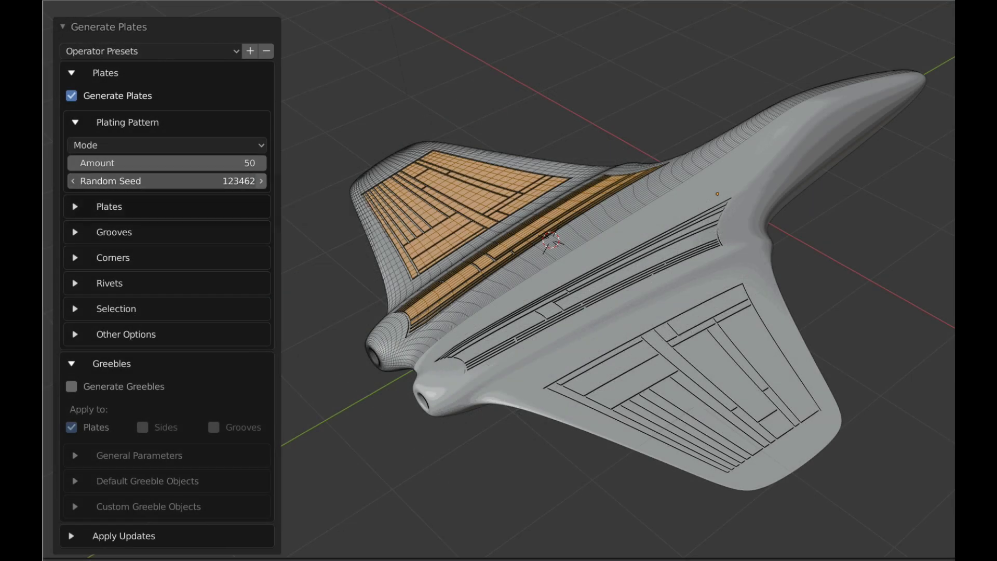
- Step the ship's plating Random Seed up six times for new plate layouts
{"action": "left_click", "coordinate": [262, 181]}
{"action": "left_click", "coordinate": [262, 181]}
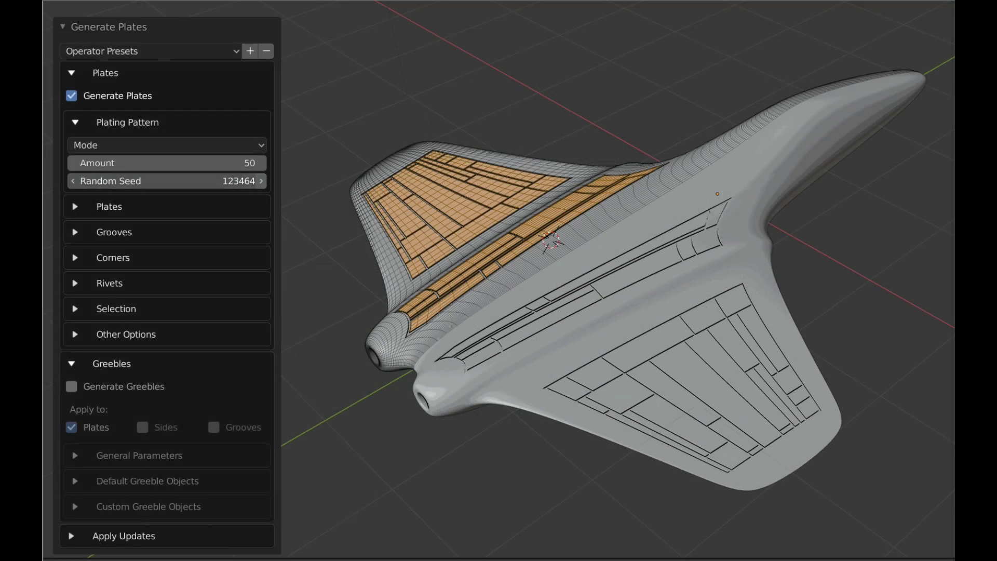
{"action": "left_click", "coordinate": [262, 181]}
{"action": "left_click", "coordinate": [262, 182]}
{"action": "left_click", "coordinate": [262, 181]}
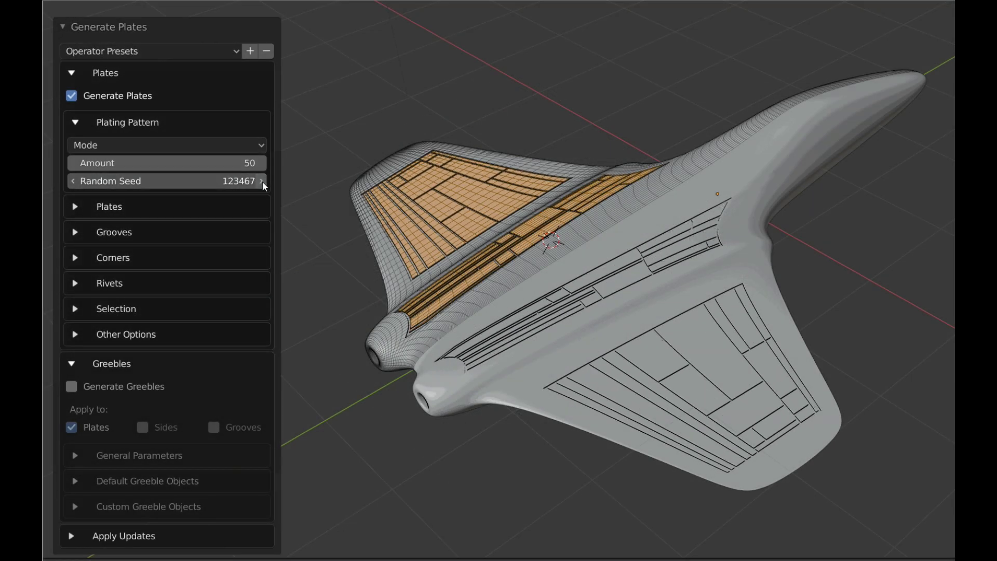
{"action": "left_click", "coordinate": [262, 181]}
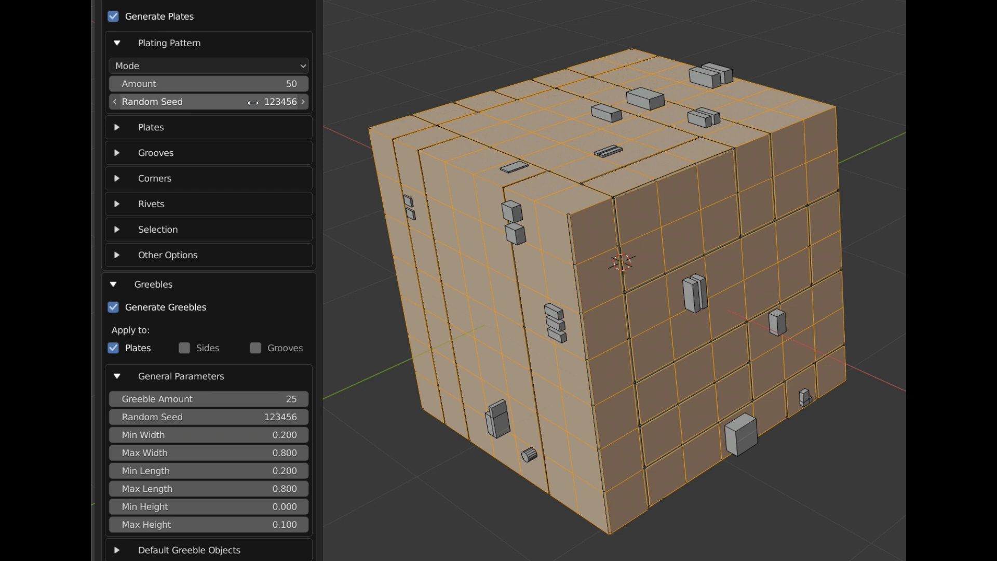
- Change the cube's Random Seed, Greeble Random Seed and Amount, ending at seed 123608
{"action": "mouse_move", "coordinate": [253, 102]}
{"action": "left_mouse_down"}
{"action": "mouse_move", "coordinate": [262, 103]}
{"action": "mouse_move", "coordinate": [249, 101]}
{"action": "left_mouse_up"}
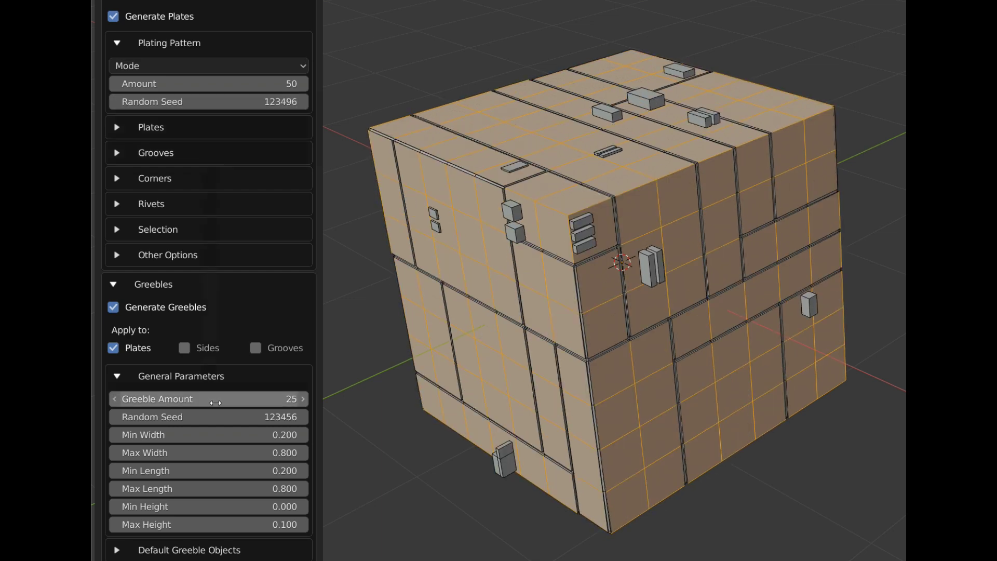
{"action": "left_click_drag", "start_coordinate": [222, 416], "coordinate": [232, 416]}
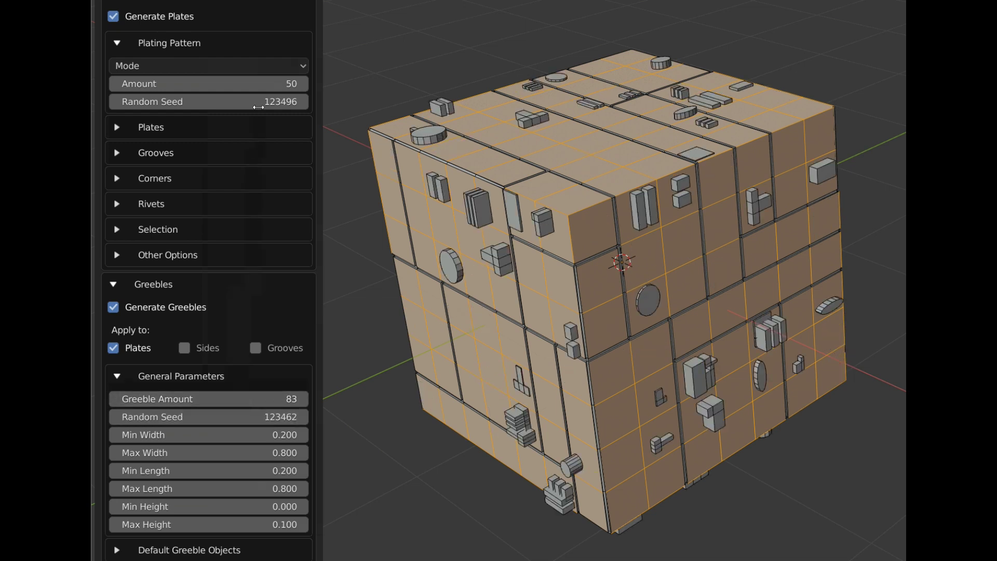
{"action": "left_click_drag", "start_coordinate": [259, 86], "coordinate": [295, 84]}
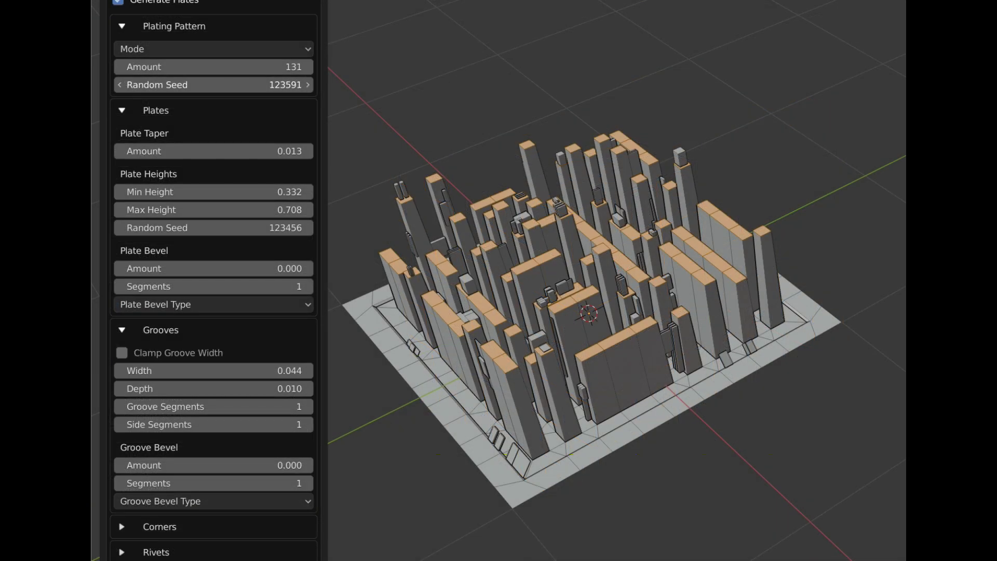
{"action": "left_click_drag", "start_coordinate": [234, 85], "coordinate": [255, 84]}
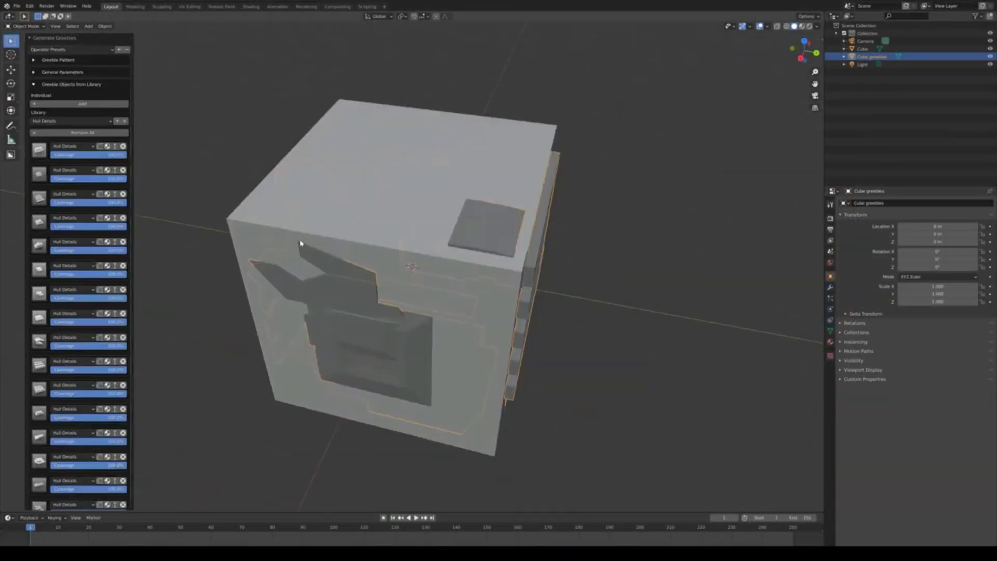
- Set the cube's greeble Overall Coverage to 100% and Greeble Division Levels to 2
{"action": "left_click_drag", "start_coordinate": [78, 88], "coordinate": [128, 87]}
{"action": "left_click", "coordinate": [62, 117]}
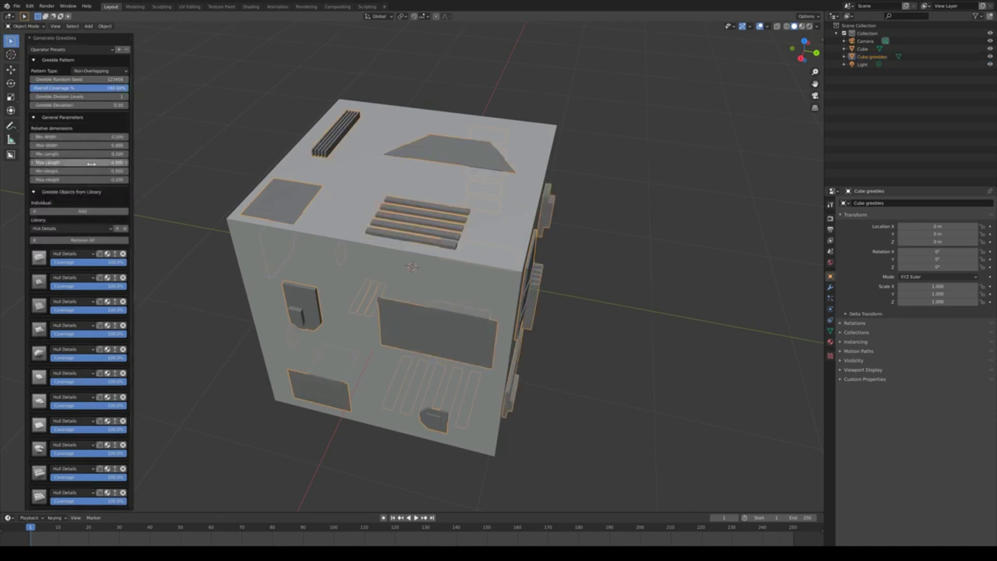
{"action": "left_click", "coordinate": [126, 97]}
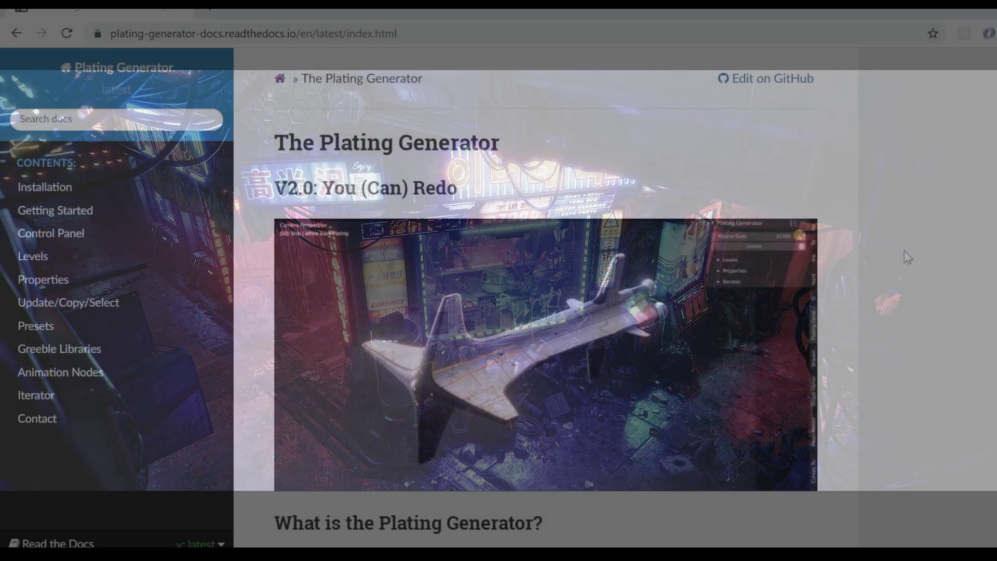
- Go to the Greeble Libraries page from the documentation home page's sidebar
{"action": "scroll", "coordinate": [906, 257], "scroll_direction": "down", "scroll_amount": 5}
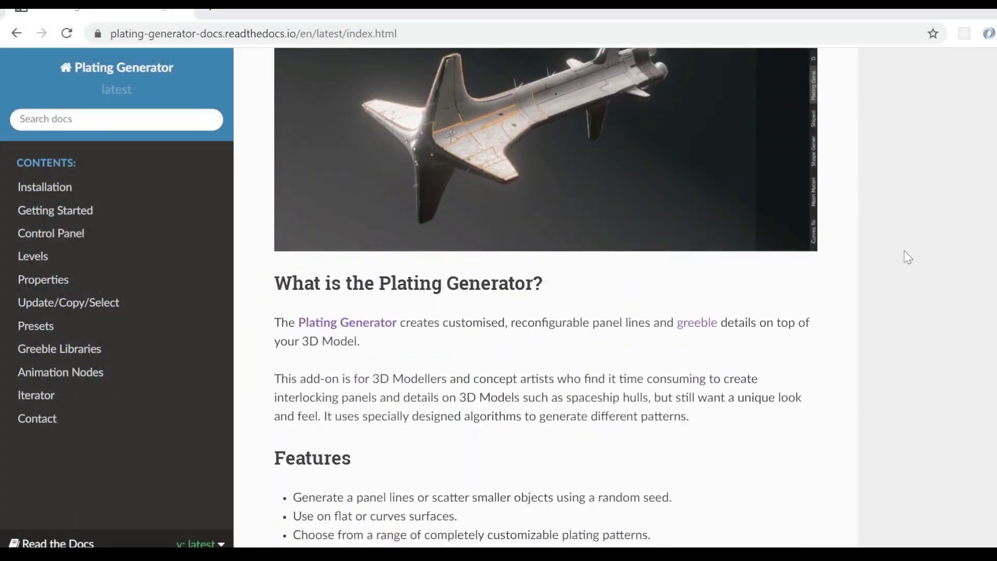
{"action": "scroll", "coordinate": [908, 258], "scroll_direction": "down", "scroll_amount": 12}
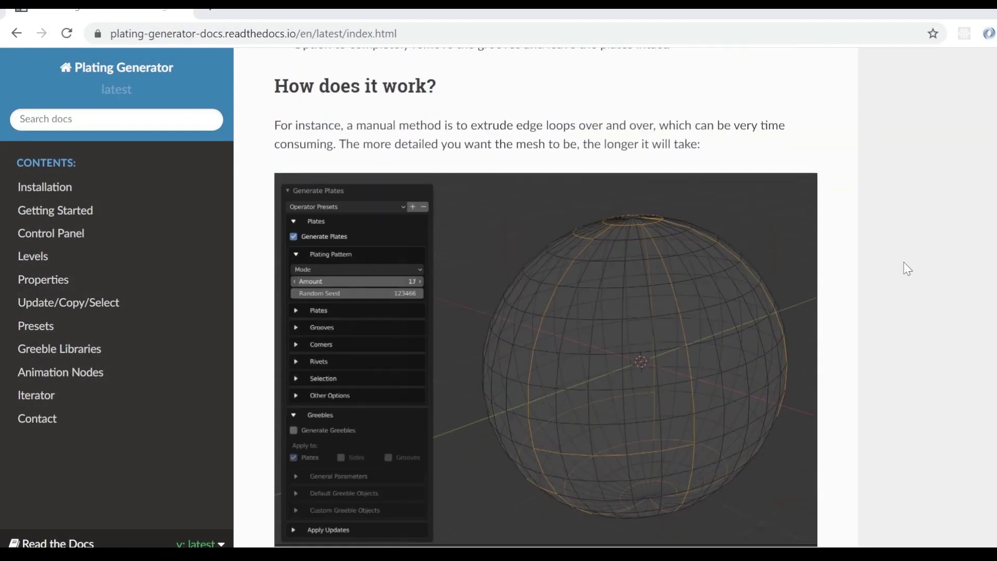
{"action": "scroll", "coordinate": [907, 275], "scroll_direction": "down", "scroll_amount": 15}
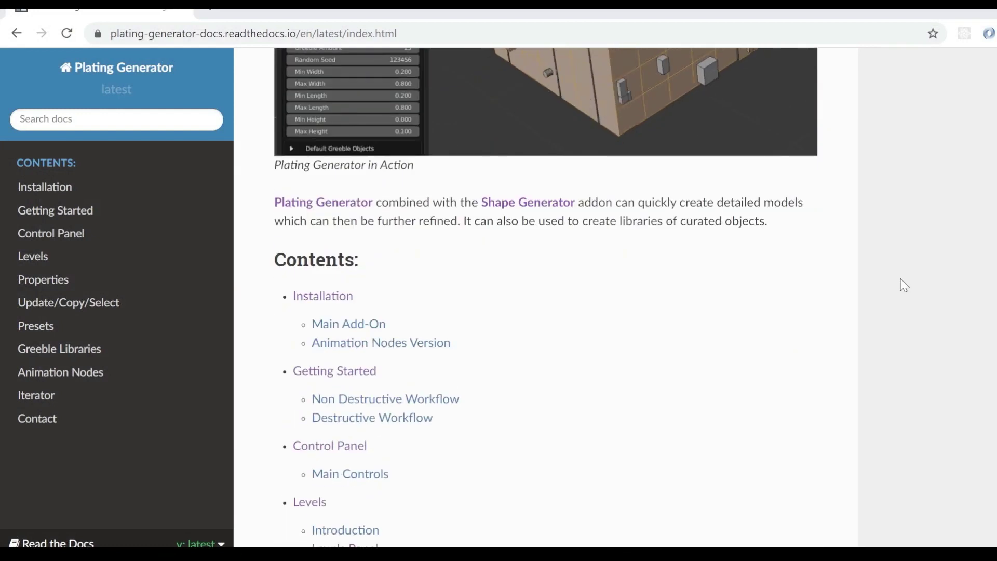
{"action": "scroll", "coordinate": [905, 285], "scroll_direction": "down", "scroll_amount": 3}
{"action": "left_click", "coordinate": [75, 347]}
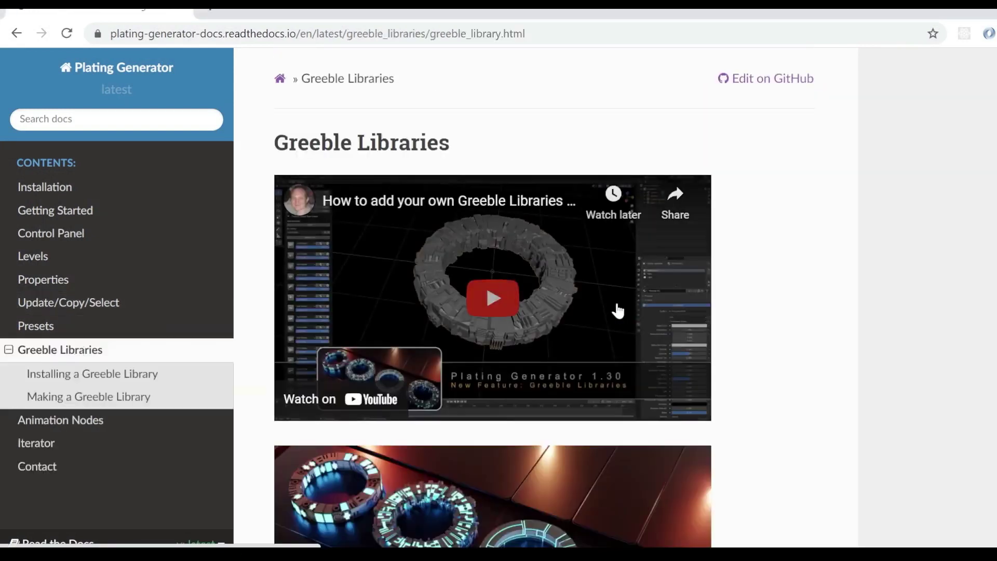
- Read the Greeble Libraries page down to its closing contact note and copyright footer
{"action": "scroll", "coordinate": [789, 306], "scroll_direction": "down", "scroll_amount": 15}
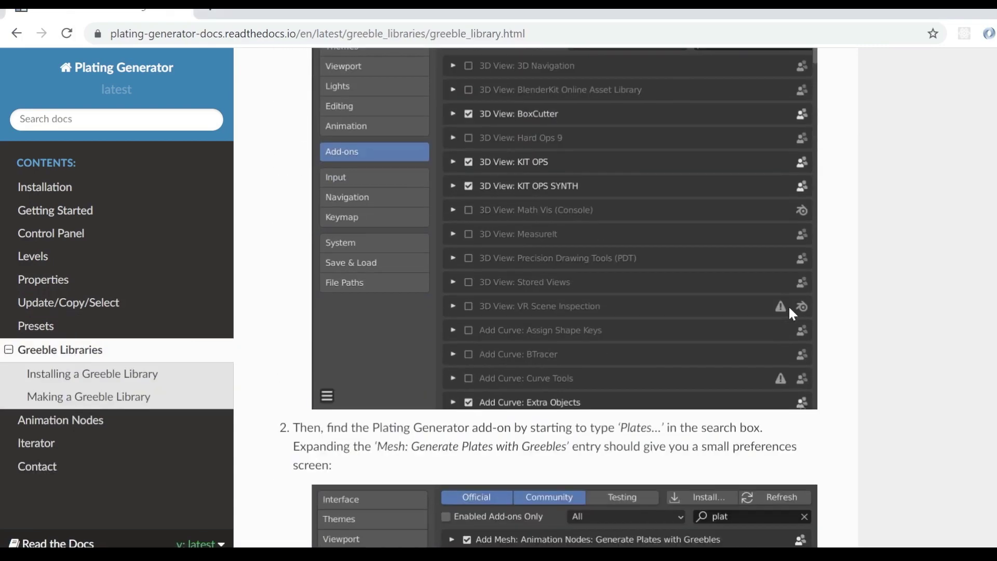
{"action": "scroll", "coordinate": [789, 305], "scroll_direction": "down", "scroll_amount": 15}
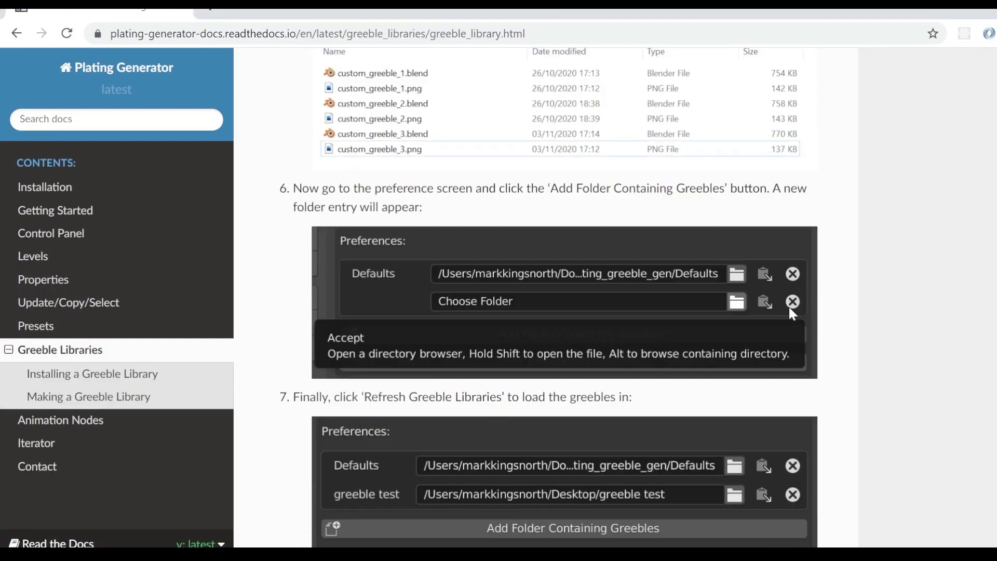
{"action": "scroll", "coordinate": [789, 308], "scroll_direction": "down", "scroll_amount": 20}
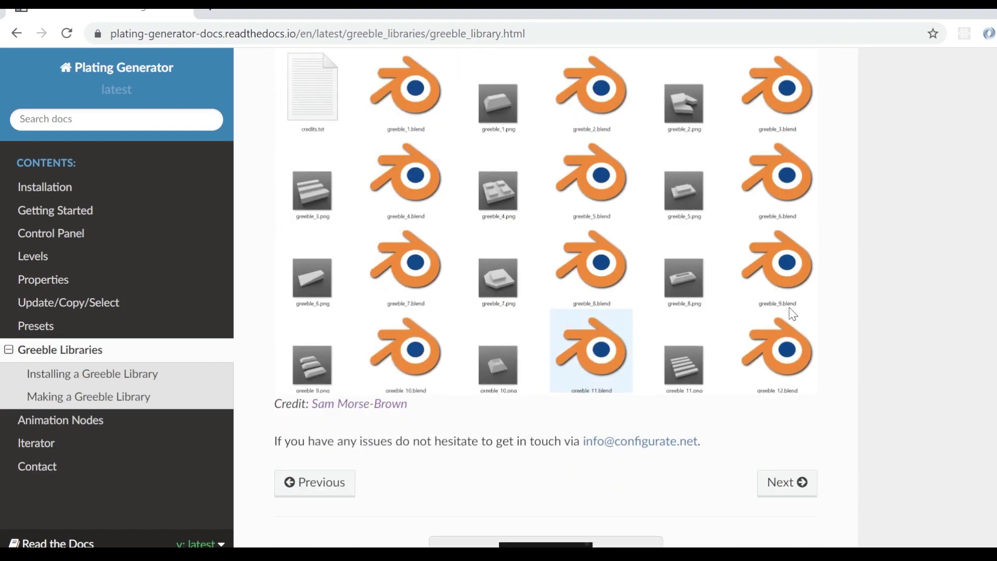
{"action": "scroll", "coordinate": [793, 313], "scroll_direction": "down", "scroll_amount": 4}
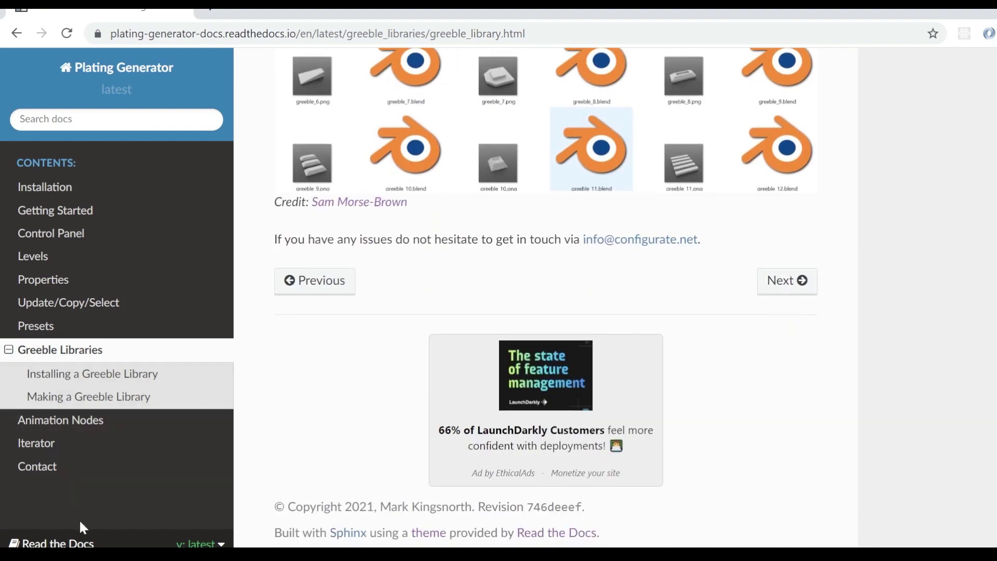